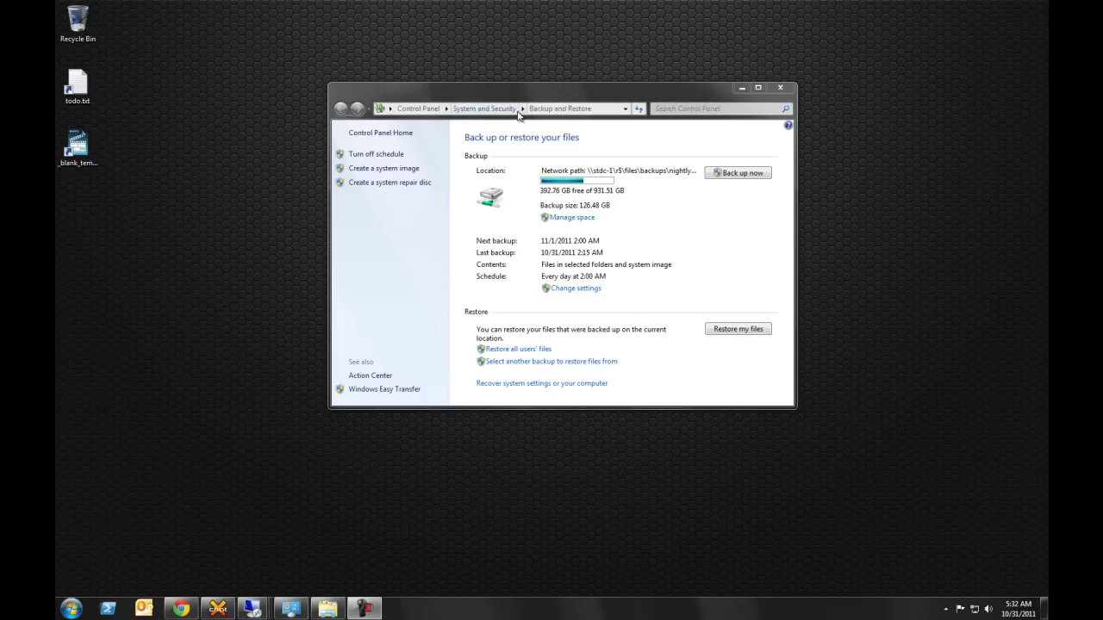
# Close the Backup and Restore window and reopen it by searching for backup.
pyautogui.moveTo(589, 103); pyautogui.dragTo(567, 112)
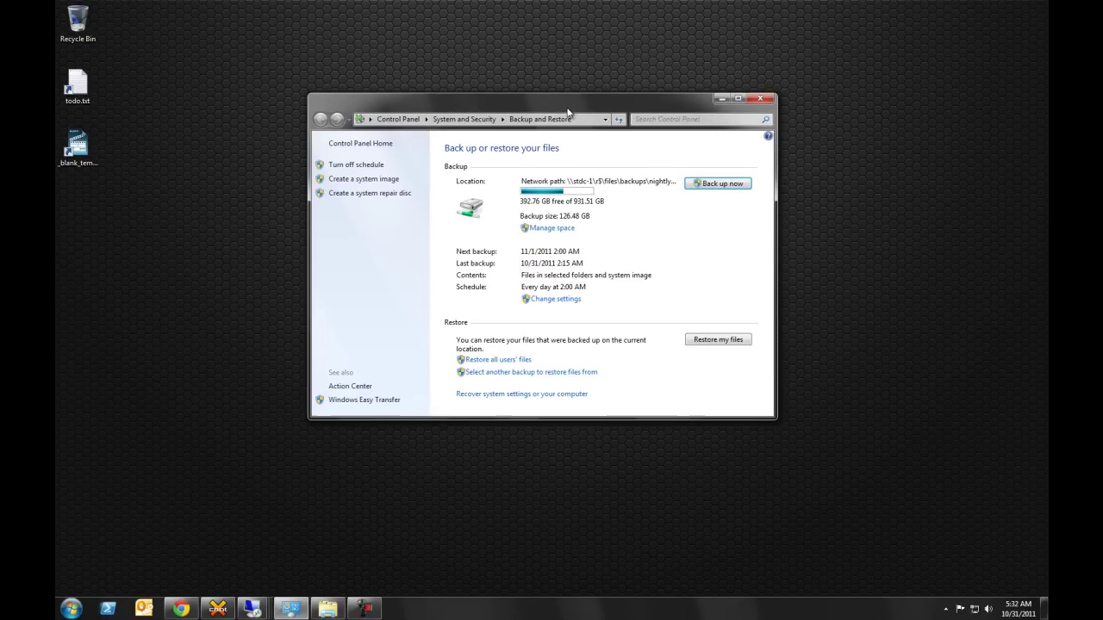
pyautogui.click(757, 99)
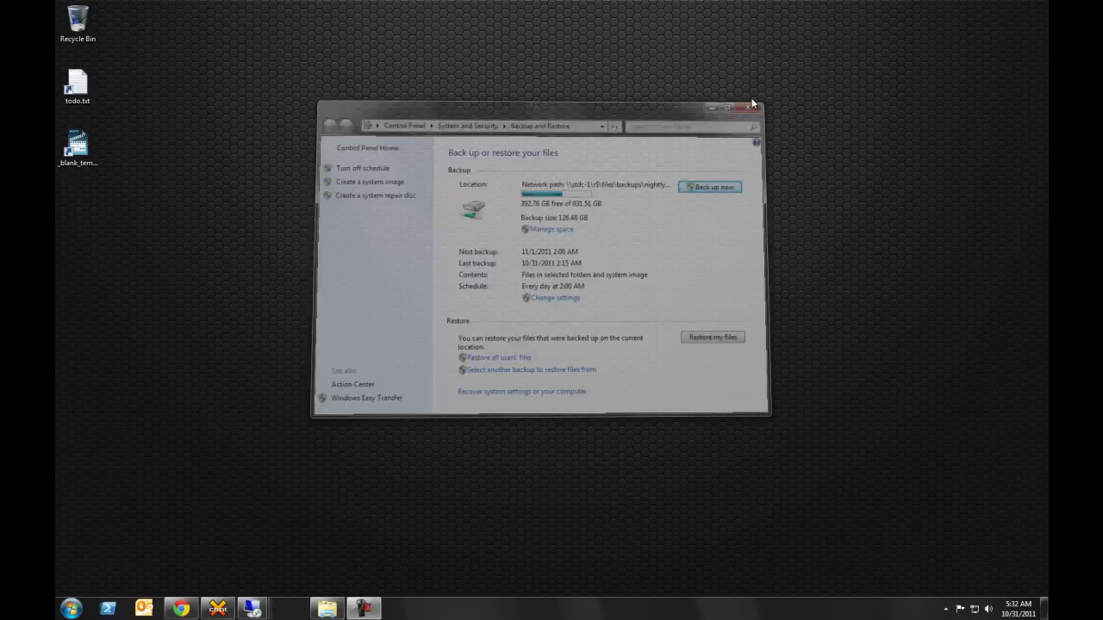
pyautogui.press('super')
pyautogui.write('backup')
pyautogui.press('Return')
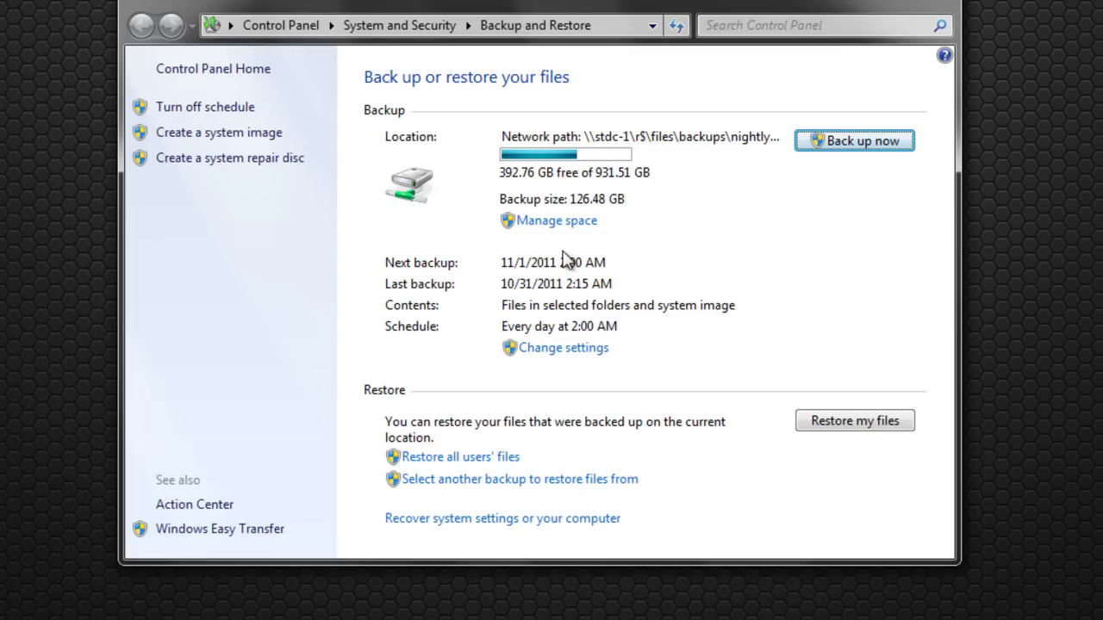
# Open the backup settings, select the existing nightly-backups network destination and proceed with the Let me choose option.
pyautogui.click(587, 351)
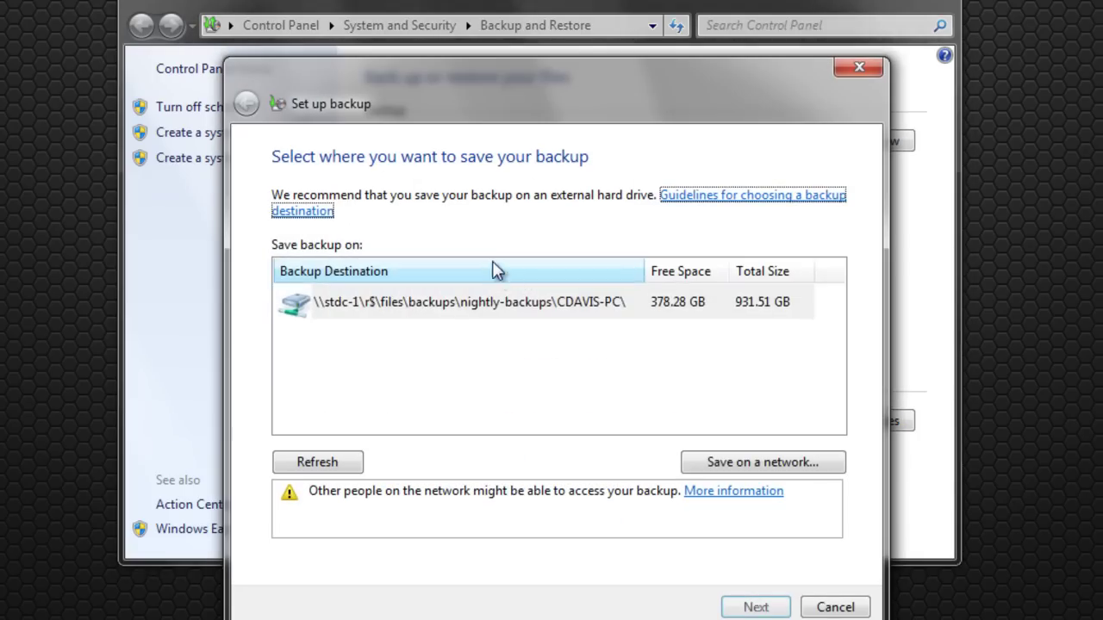
pyautogui.click(446, 312)
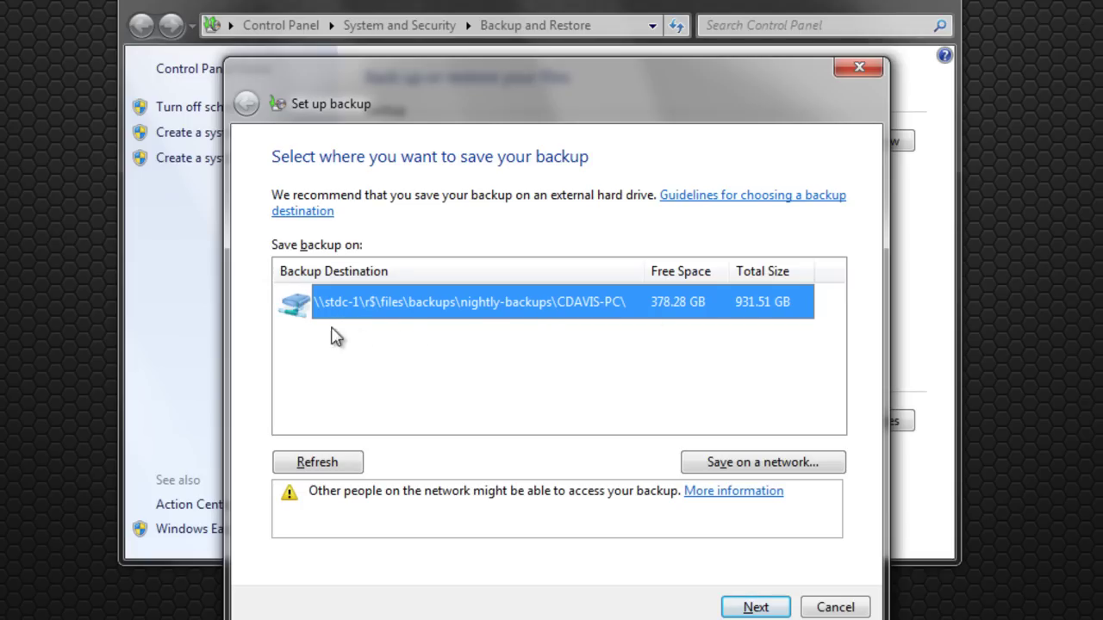
pyautogui.click(756, 608)
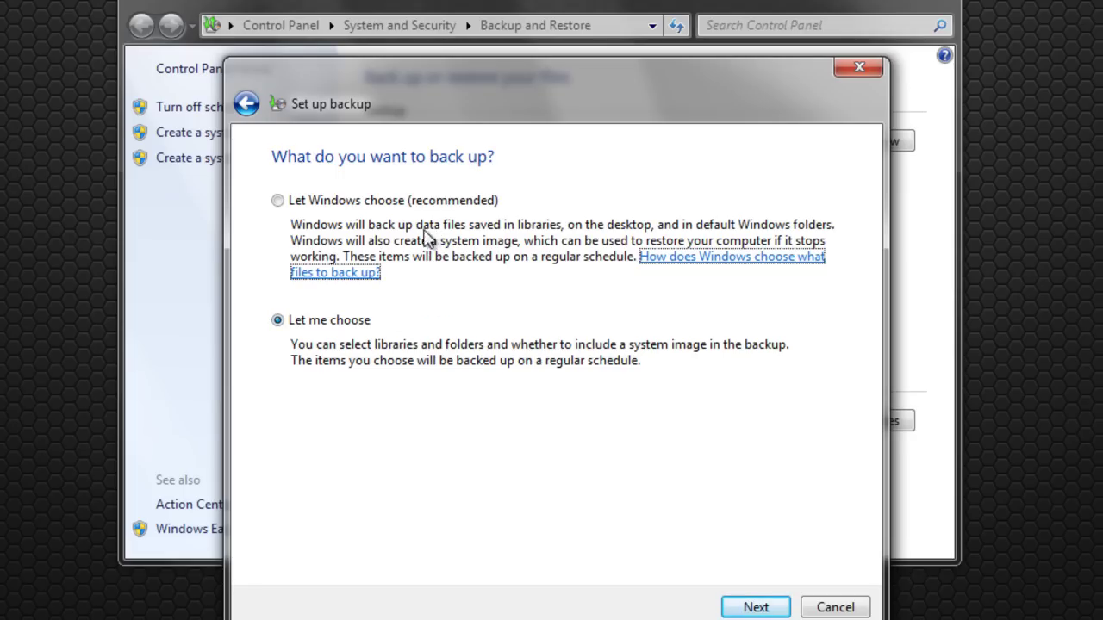
pyautogui.click(756, 608)
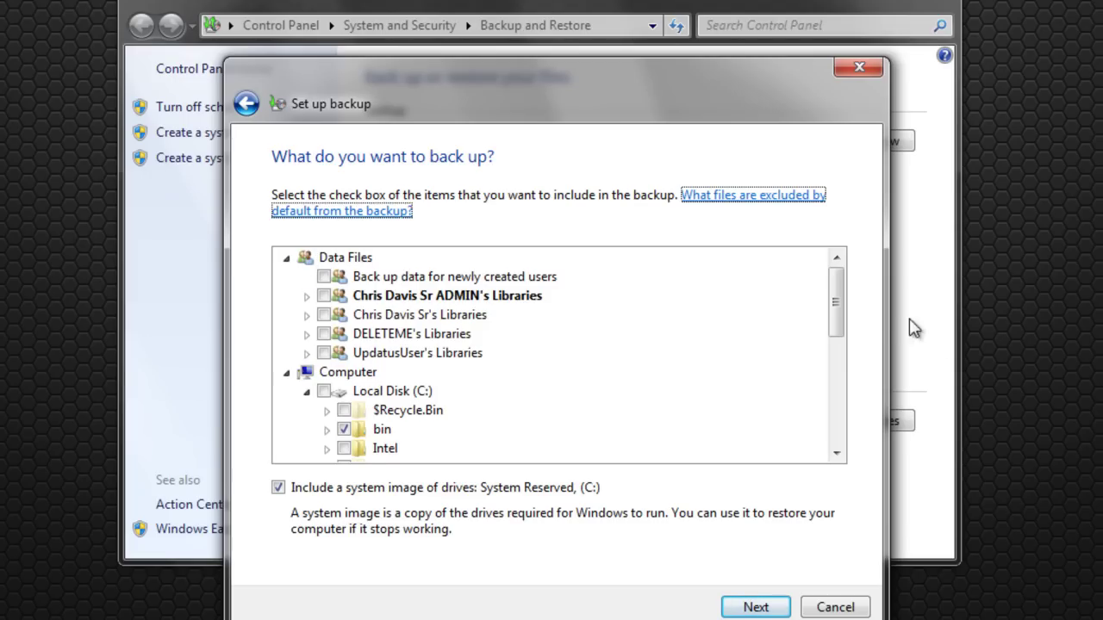
# Examine the folders selected on Local Disk (C:), including the checked user profile's subfolders, and continue with the system image included.
pyautogui.moveTo(839, 307); pyautogui.dragTo(839, 347)
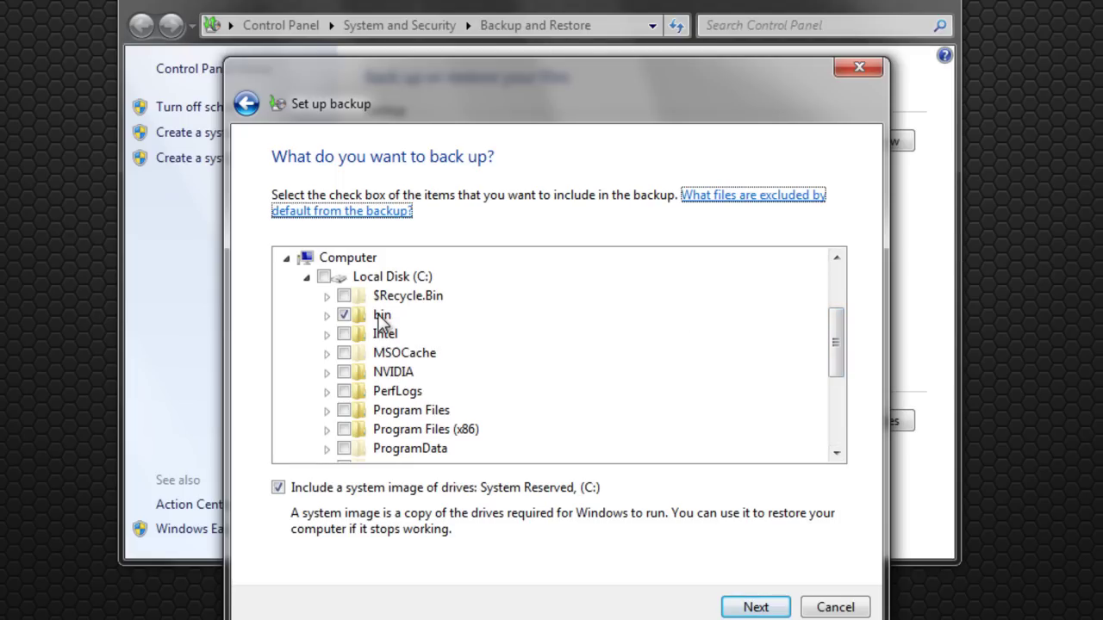
pyautogui.moveTo(842, 337); pyautogui.dragTo(836, 422)
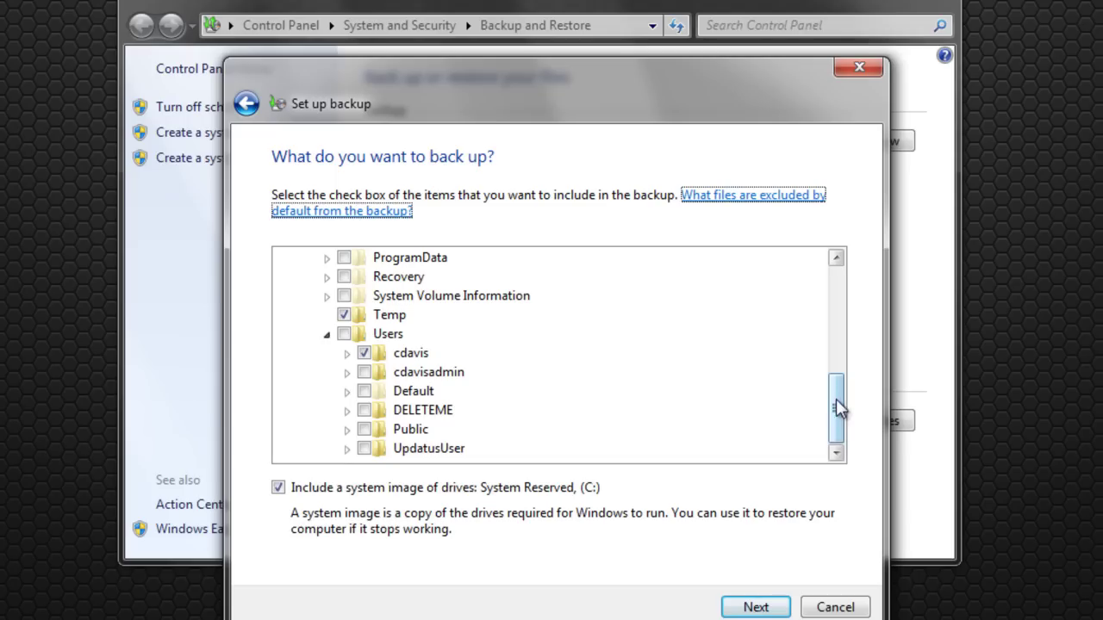
pyautogui.click(348, 354)
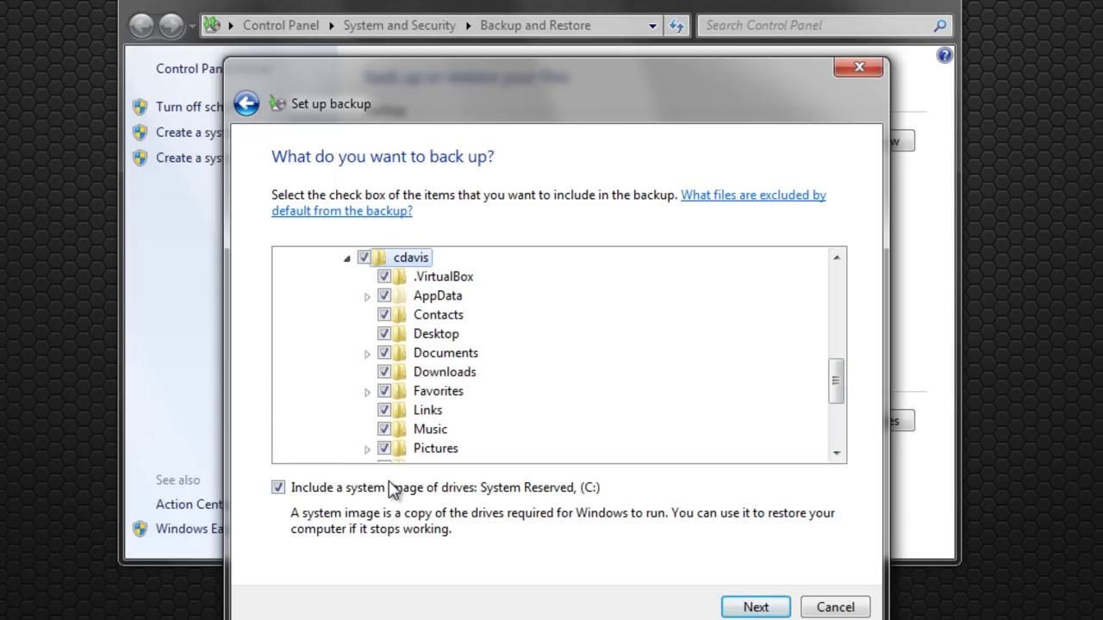
pyautogui.moveTo(836, 370); pyautogui.dragTo(801, 278)
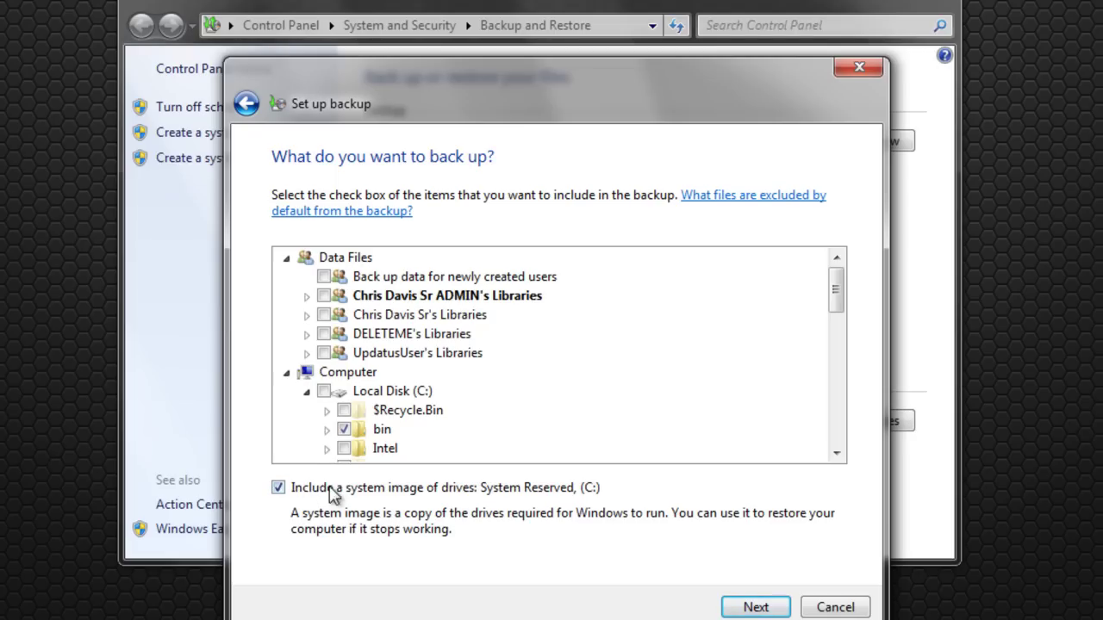
pyautogui.click(278, 488)
pyautogui.click(276, 488)
pyautogui.click(756, 608)
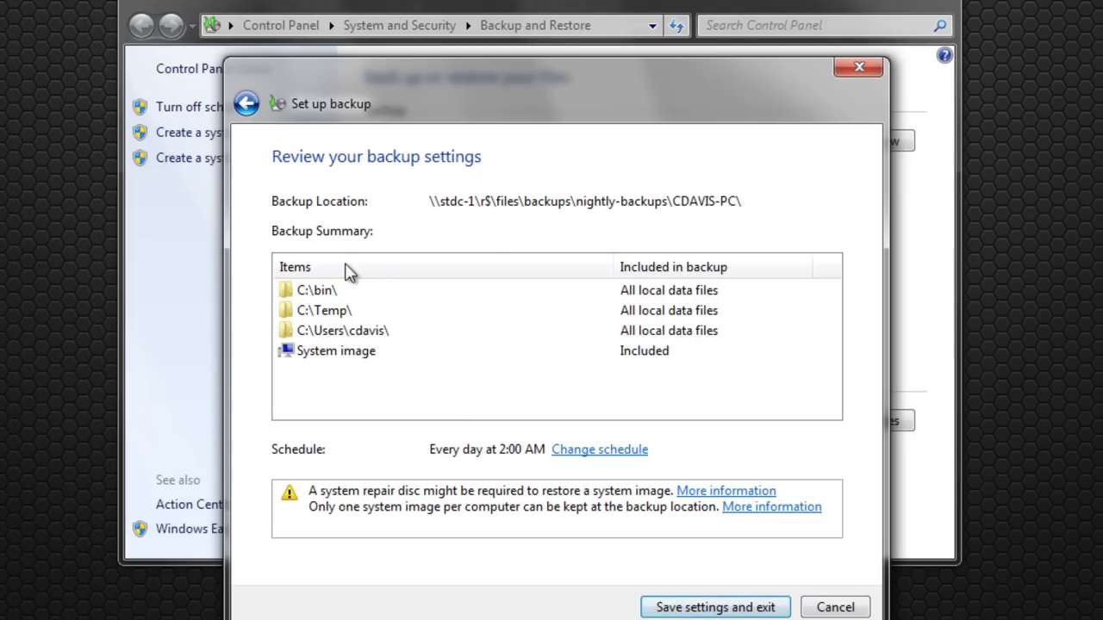
# View the backup schedule options and cancel out of both the schedule and the backup setup.
pyautogui.click(594, 451)
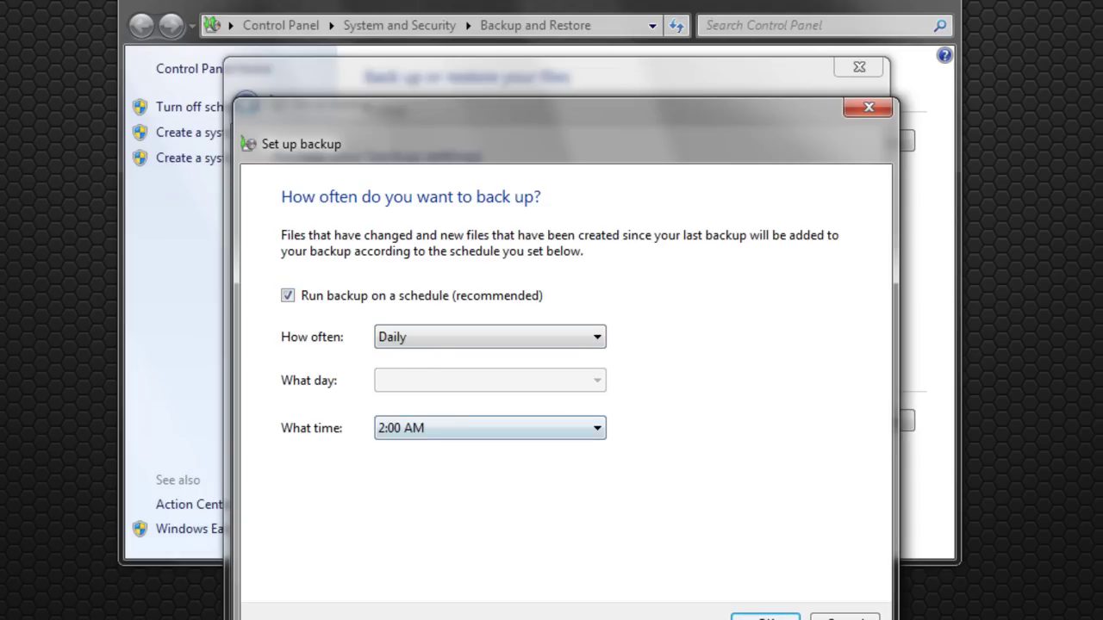
pyautogui.click(845, 617)
pyautogui.click(836, 612)
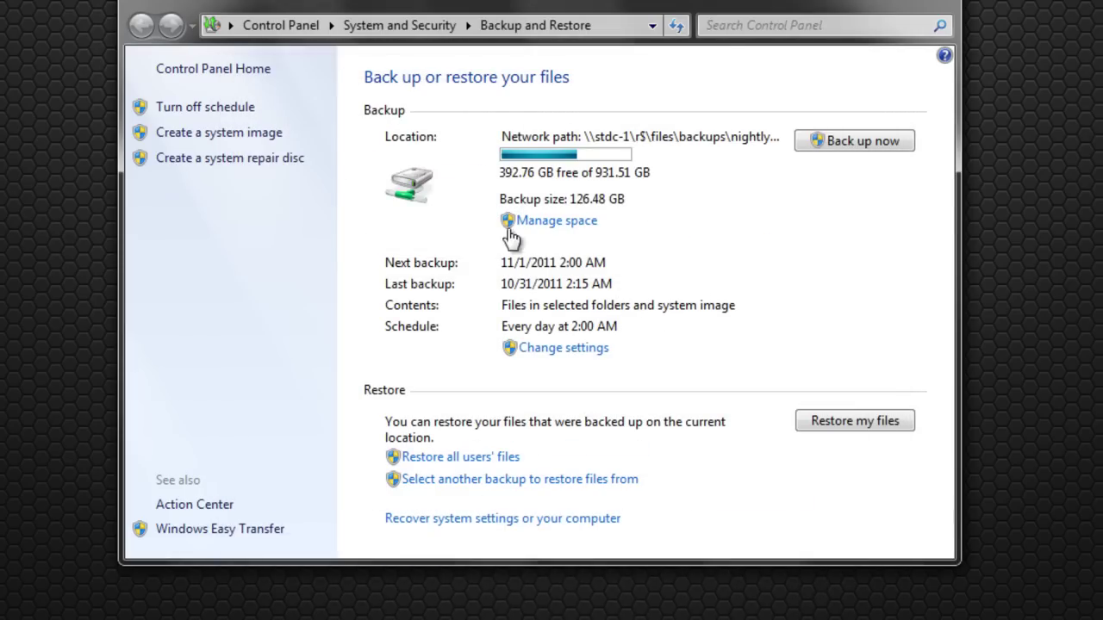
# Minimize the local Backup and Restore window and switch to the sdavis-pc Remote Desktop session.
pyautogui.click(864, 3)
pyautogui.moveTo(287, 610)
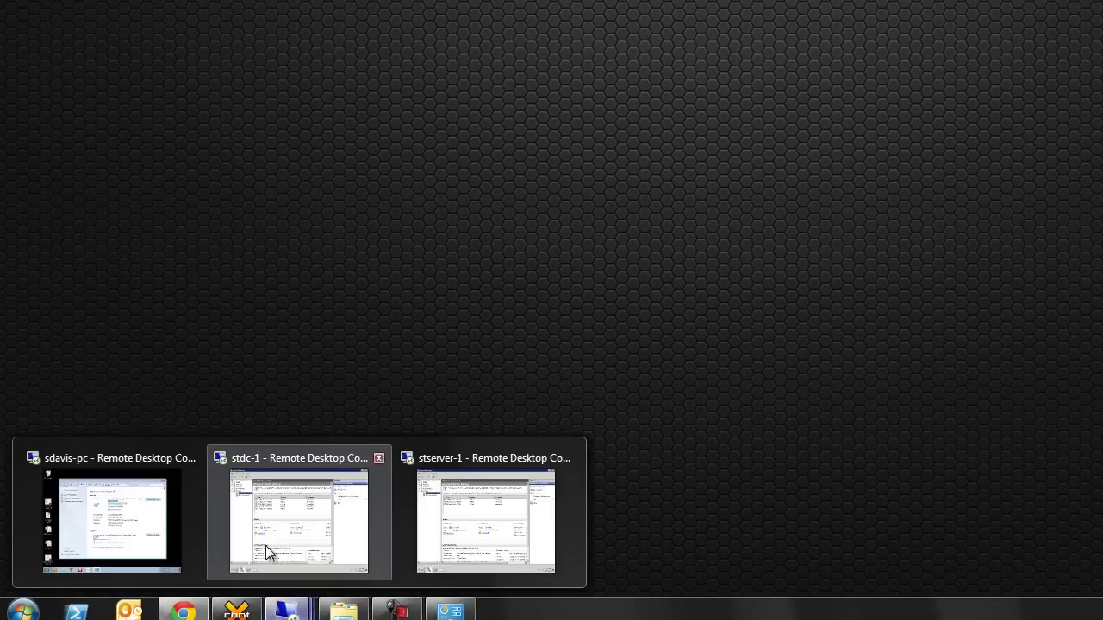
pyautogui.click(193, 533)
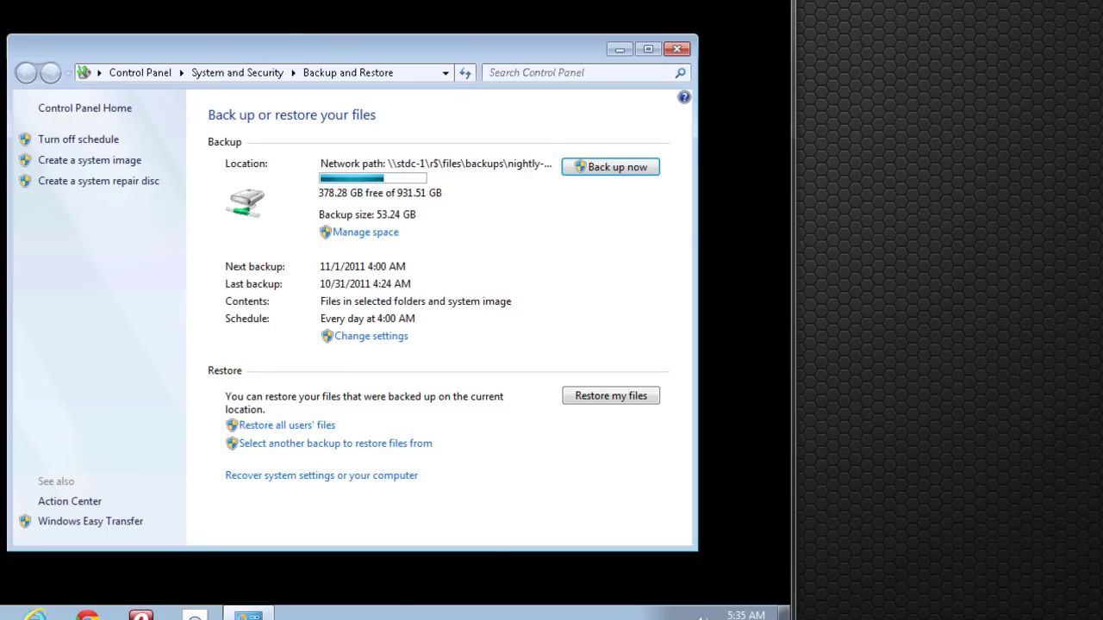
# Switch to the local Windows Explorer window on the backups share and open the SDAVIS-PC folder inside nightly-backups.
pyautogui.hotkey('alt', 'Tab')
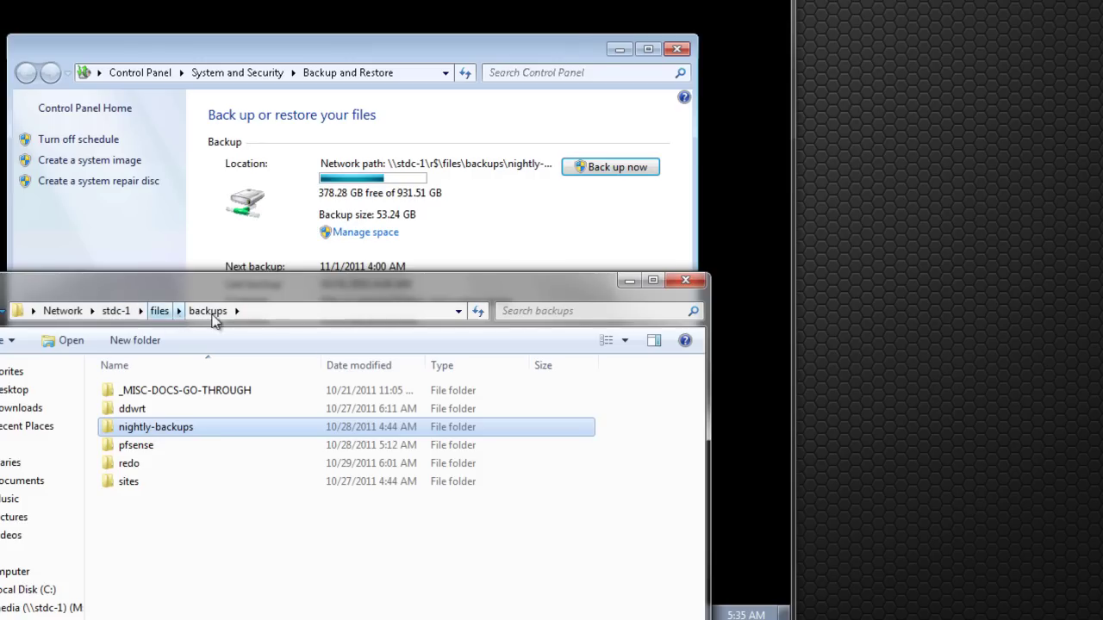
pyautogui.doubleClick(156, 428)
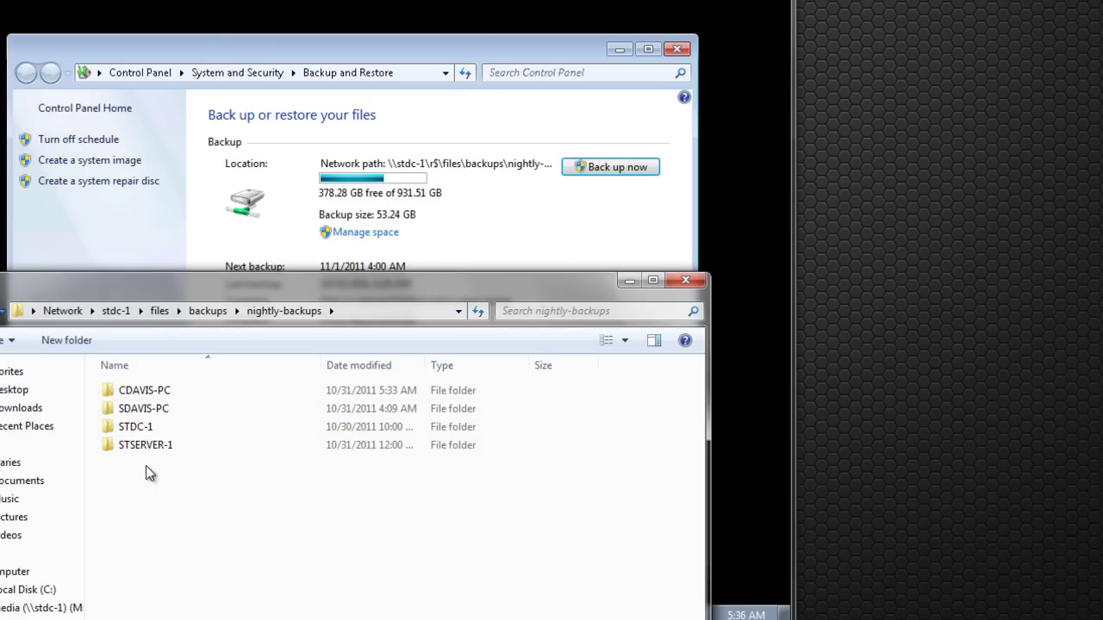
pyautogui.click(131, 412)
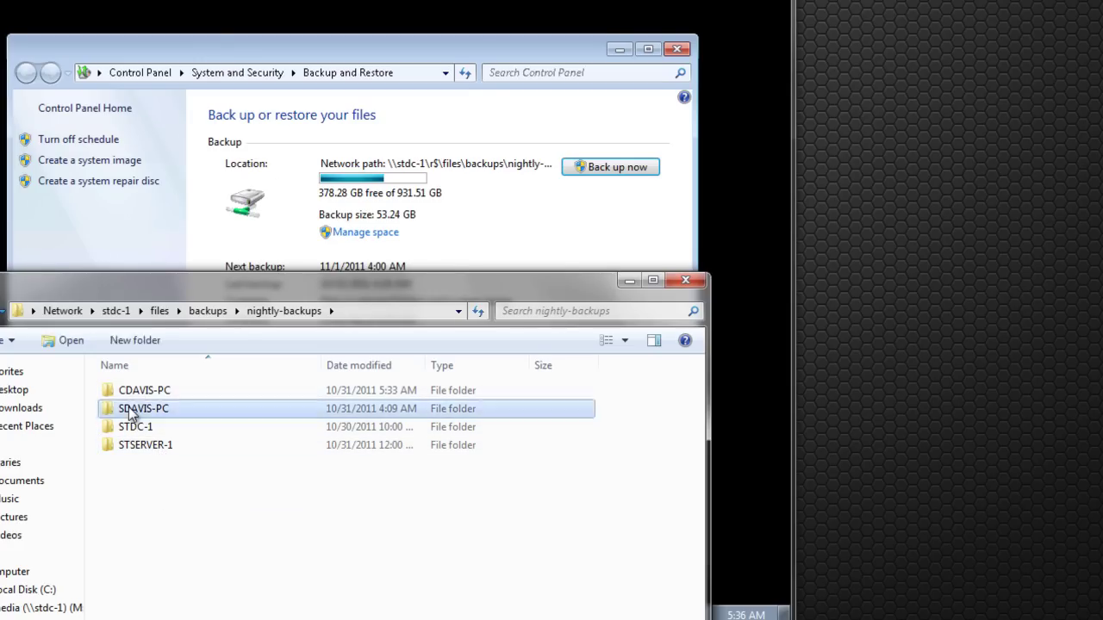
pyautogui.doubleClick(131, 412)
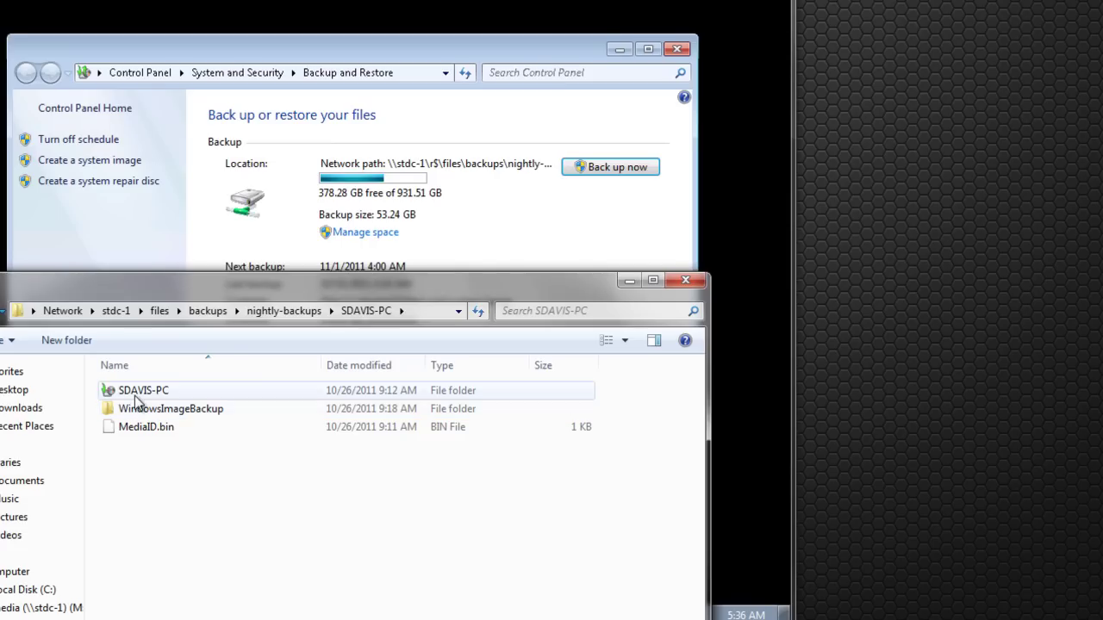
pyautogui.click(138, 392)
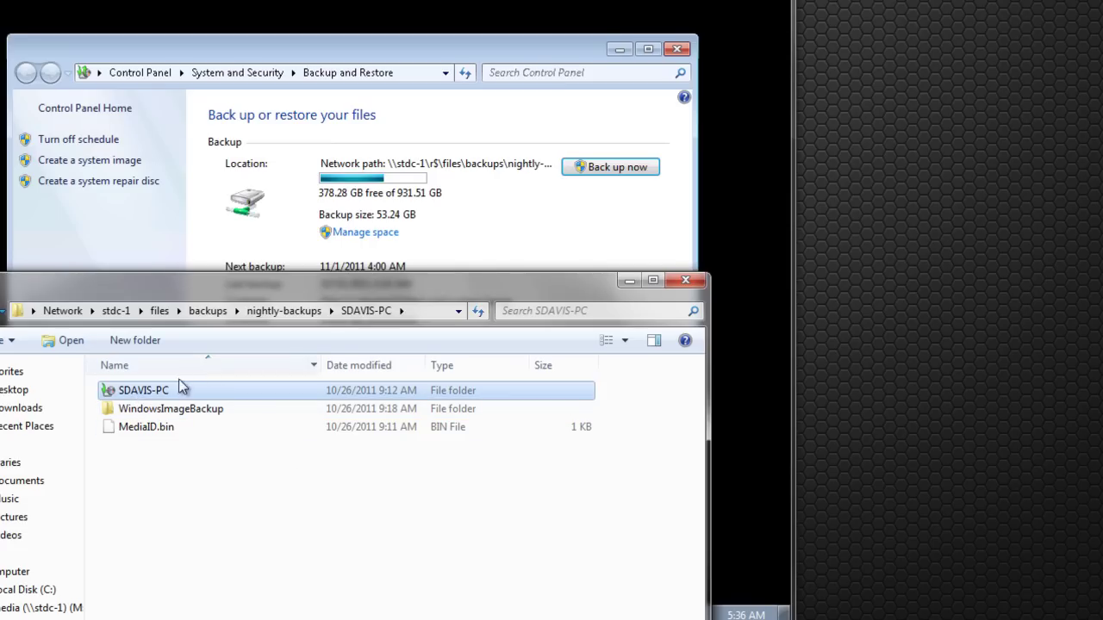
pyautogui.doubleClick(164, 389)
pyautogui.doubleClick(161, 389)
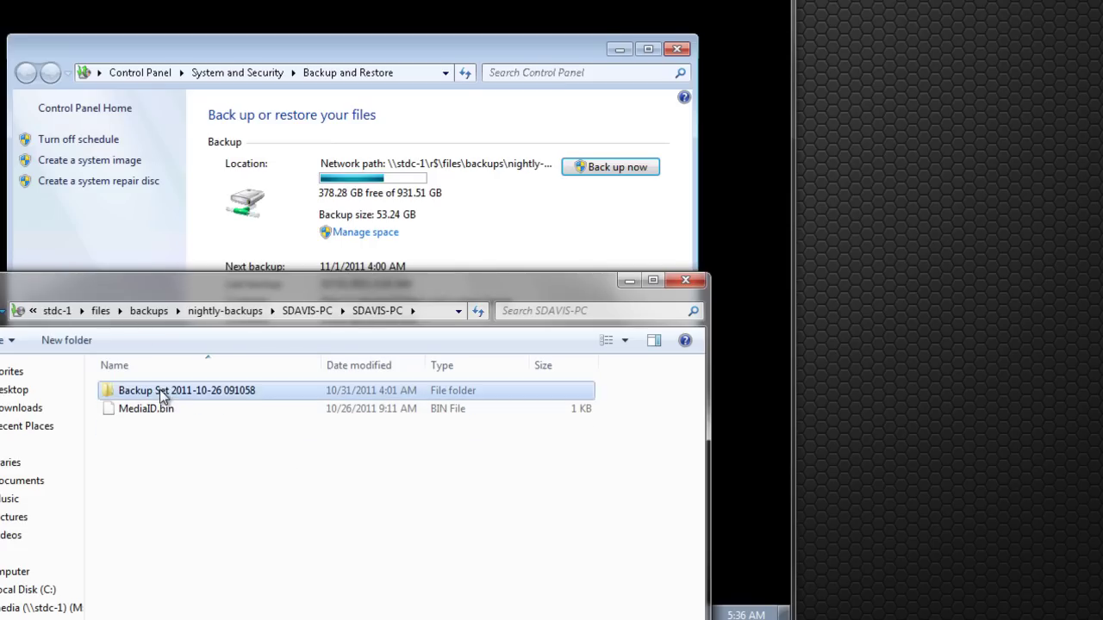
pyautogui.doubleClick(161, 389)
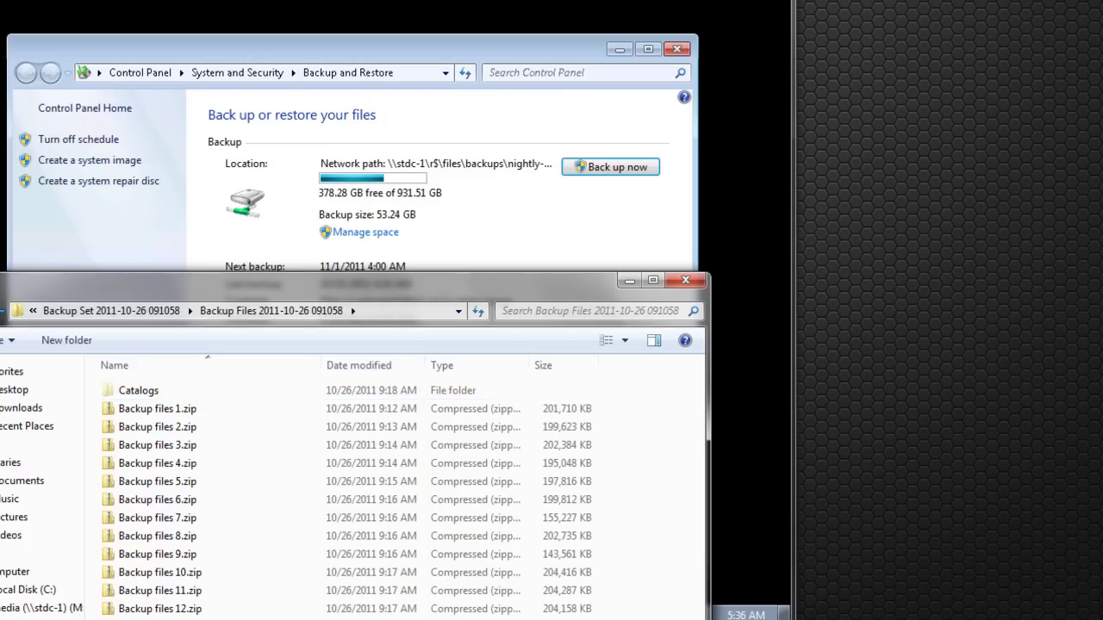
pyautogui.press('BackSpace')
pyautogui.press('BackSpace')
pyautogui.press('BackSpace')
pyautogui.hotkey('alt', 'F4')
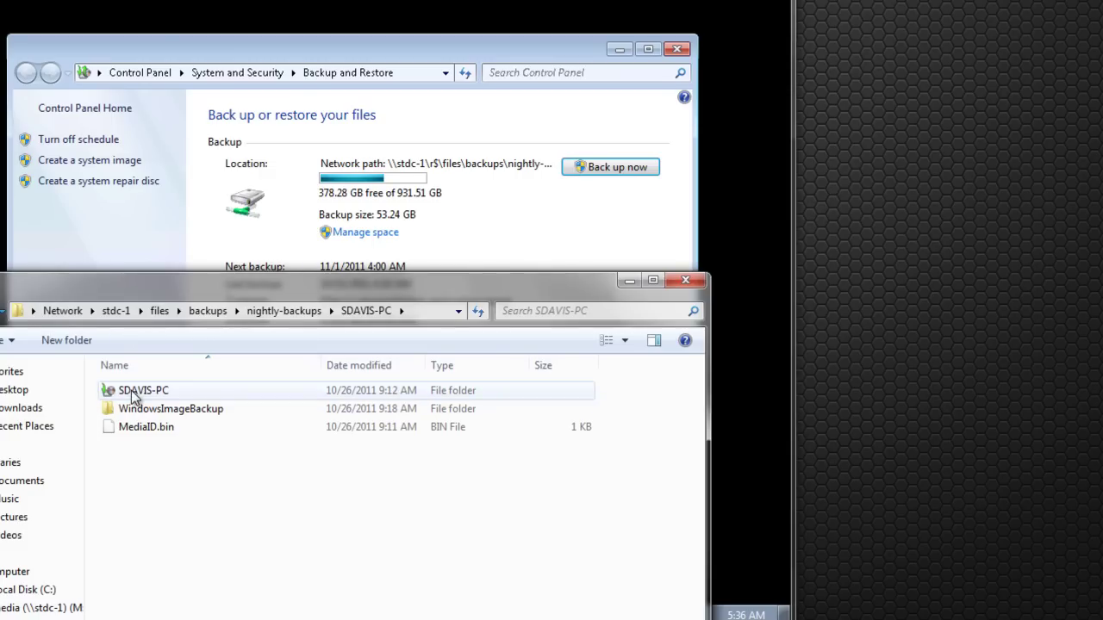
pyautogui.doubleClick(138, 392)
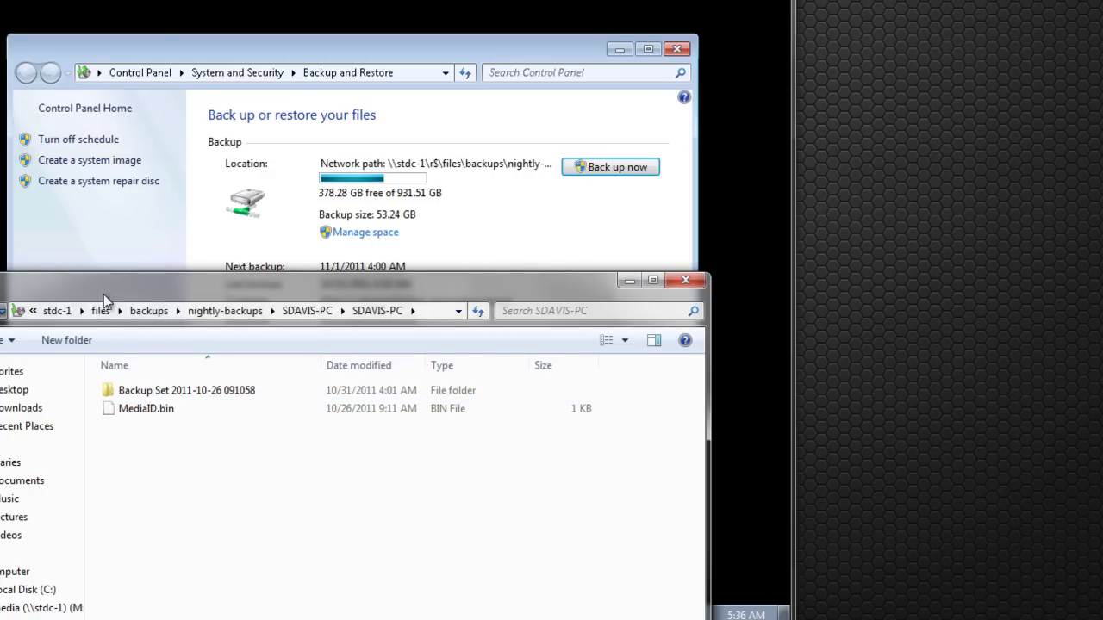
pyautogui.click(5, 312)
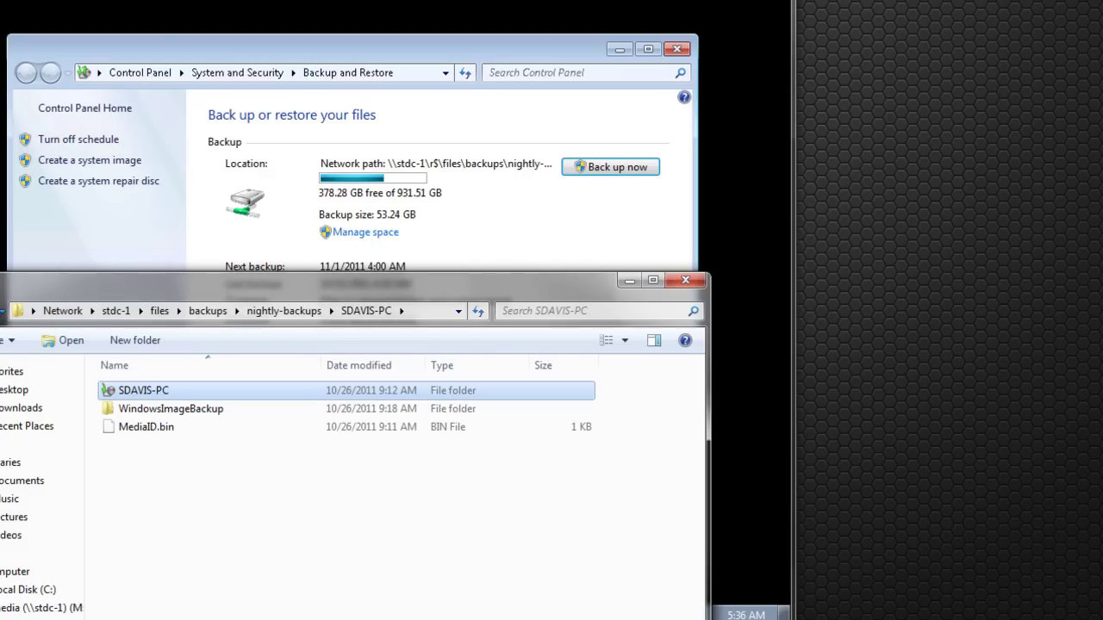
pyautogui.click(386, 520)
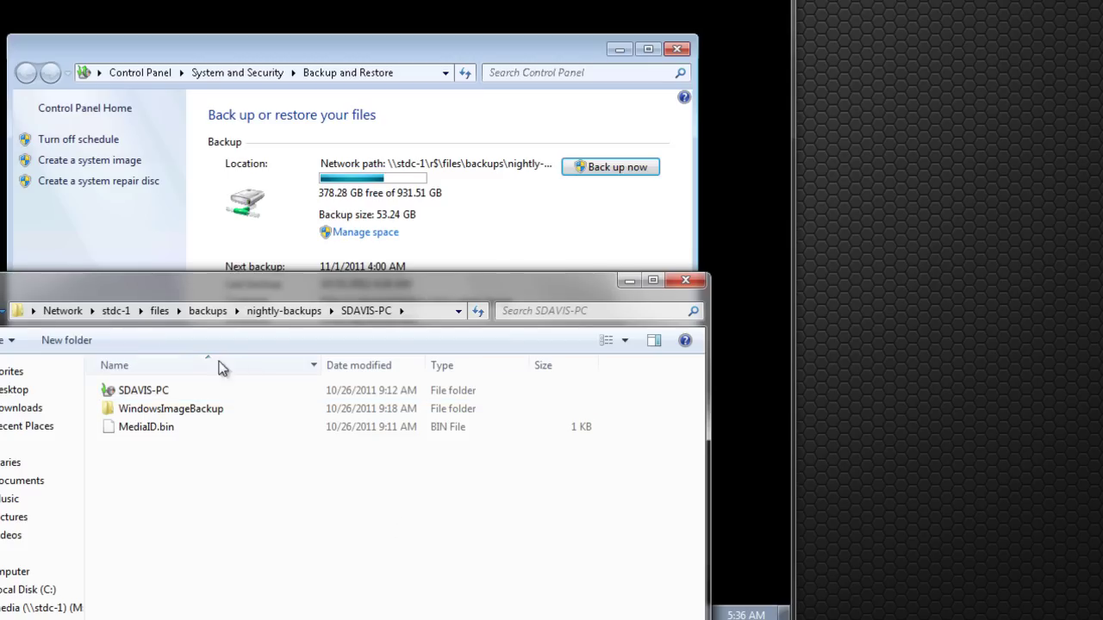
# Look inside the WindowsImageBackup folder and its SDAVIS-PC subfolder, and go back to the computer's backup folder.
pyautogui.doubleClick(160, 411)
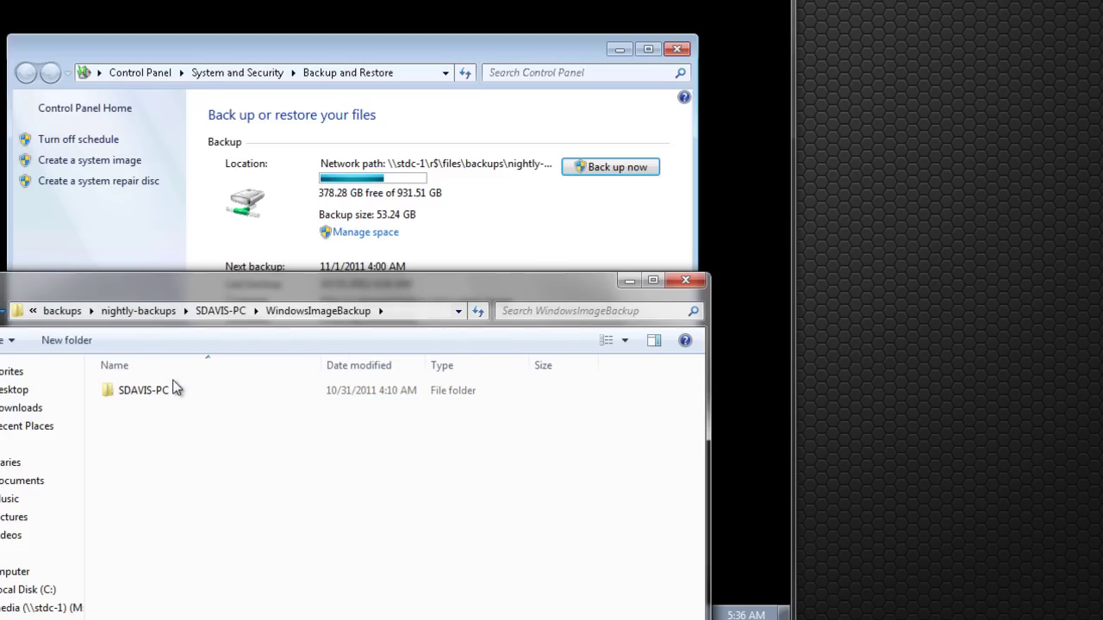
pyautogui.doubleClick(157, 398)
pyautogui.click(4, 312)
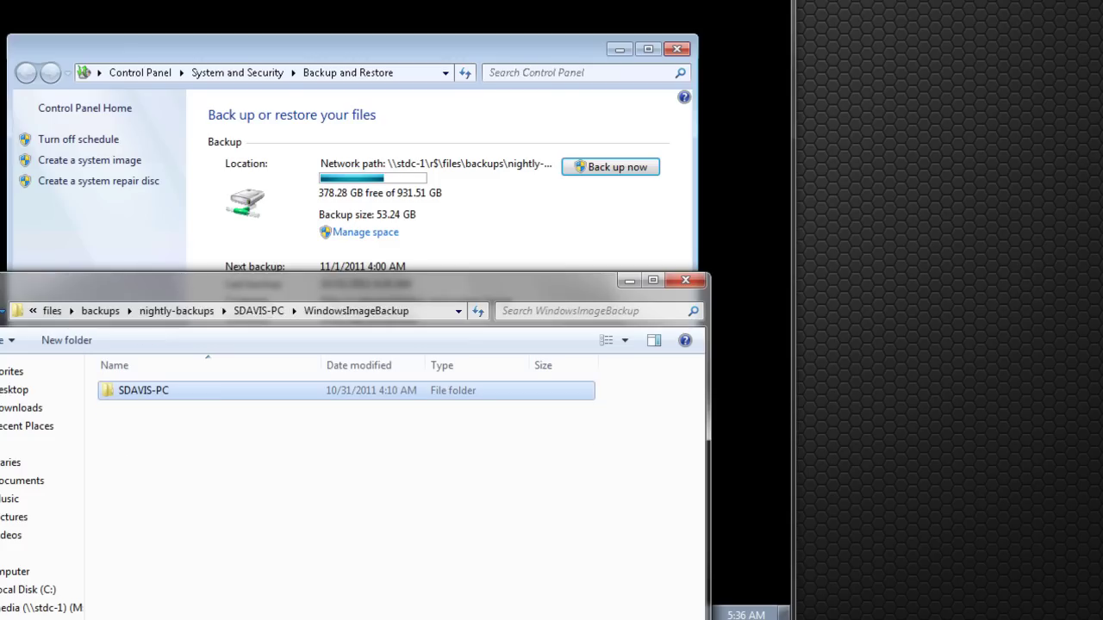
pyautogui.click(4, 312)
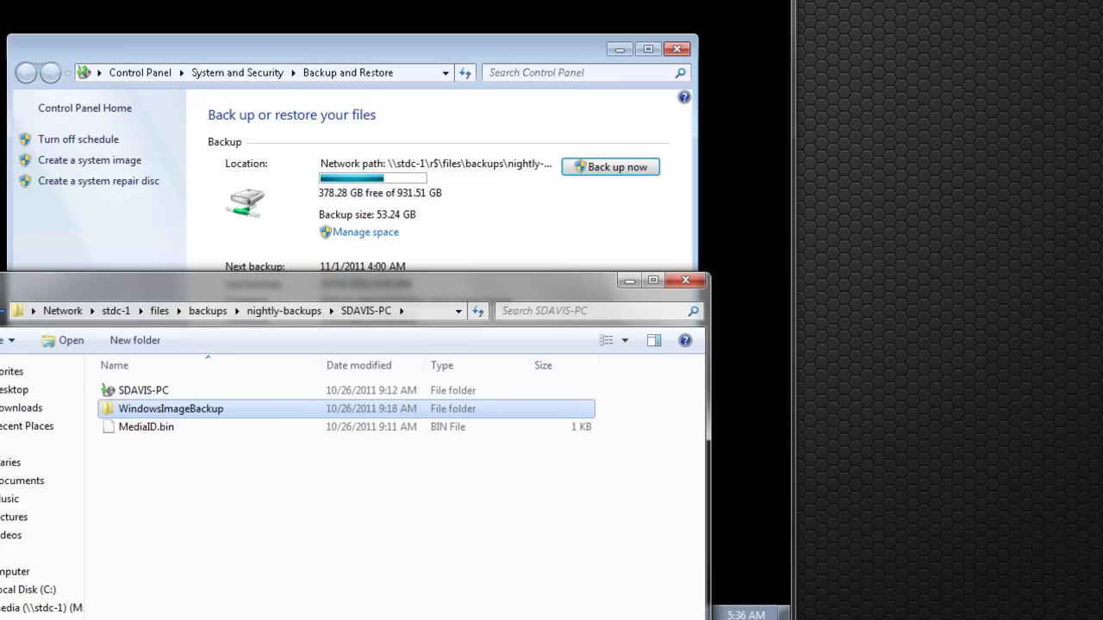
# Check the disk usage of Local Disk (C:) in the sdavis-pc remote session and return to the local Explorer backup folder.
pyautogui.hotkey('alt', 'F4')
pyautogui.press('super')
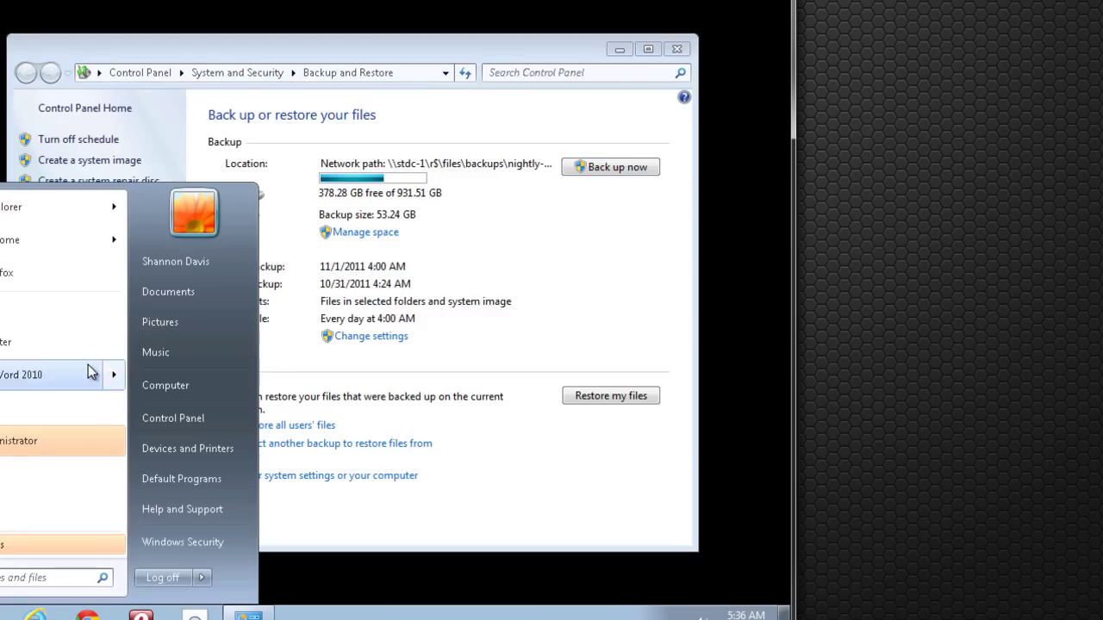
pyautogui.click(172, 387)
pyautogui.click(229, 182)
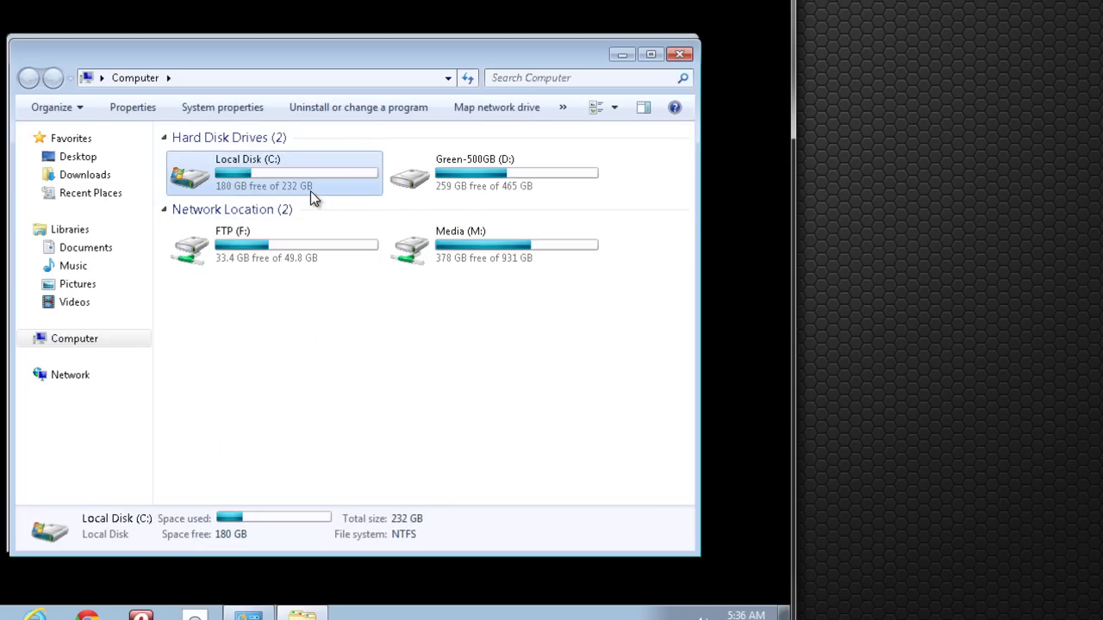
pyautogui.rightClick(227, 185)
pyautogui.click(279, 420)
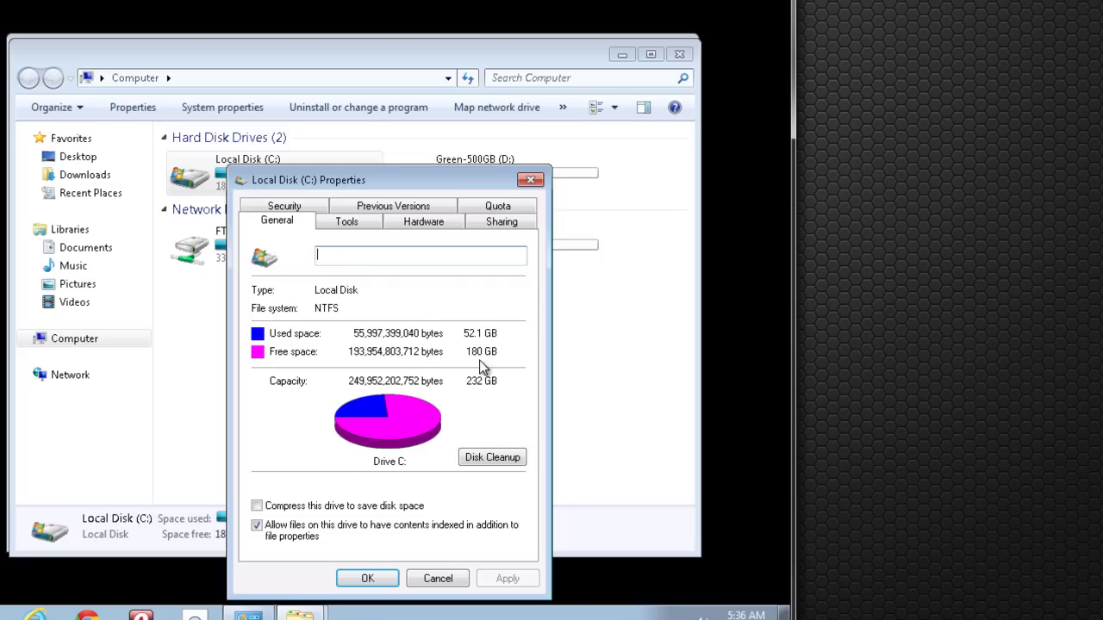
pyautogui.click(439, 579)
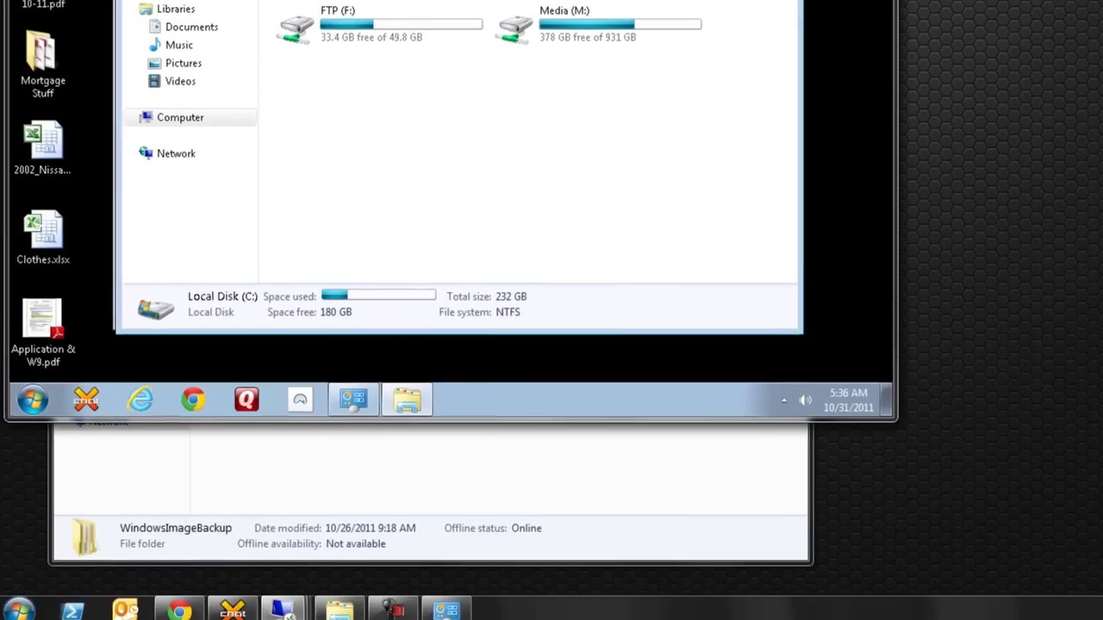
pyautogui.click(146, 436)
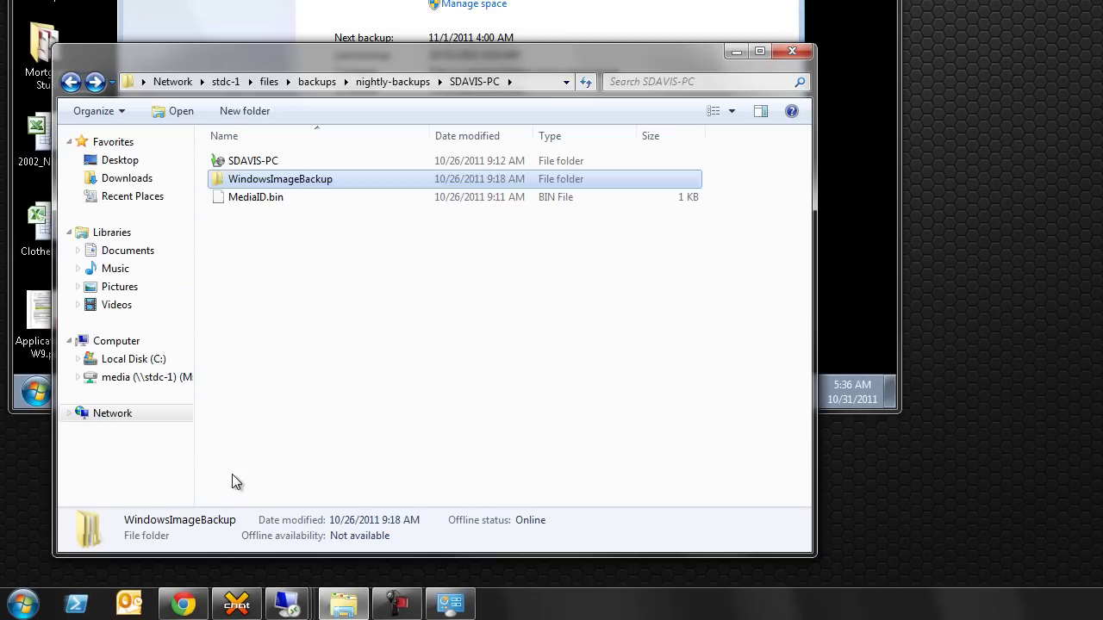
# Go up to the nightly-backups folder and check the SDAVIS-PC folder's size in its properties.
pyautogui.click(234, 479)
pyautogui.click(392, 83)
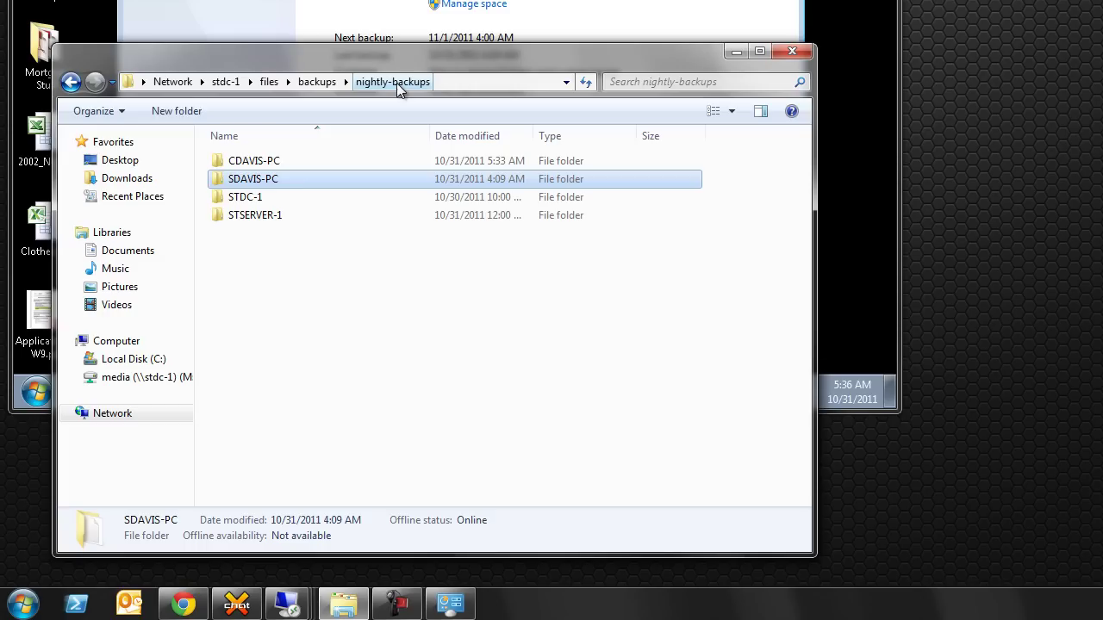
pyautogui.rightClick(272, 180)
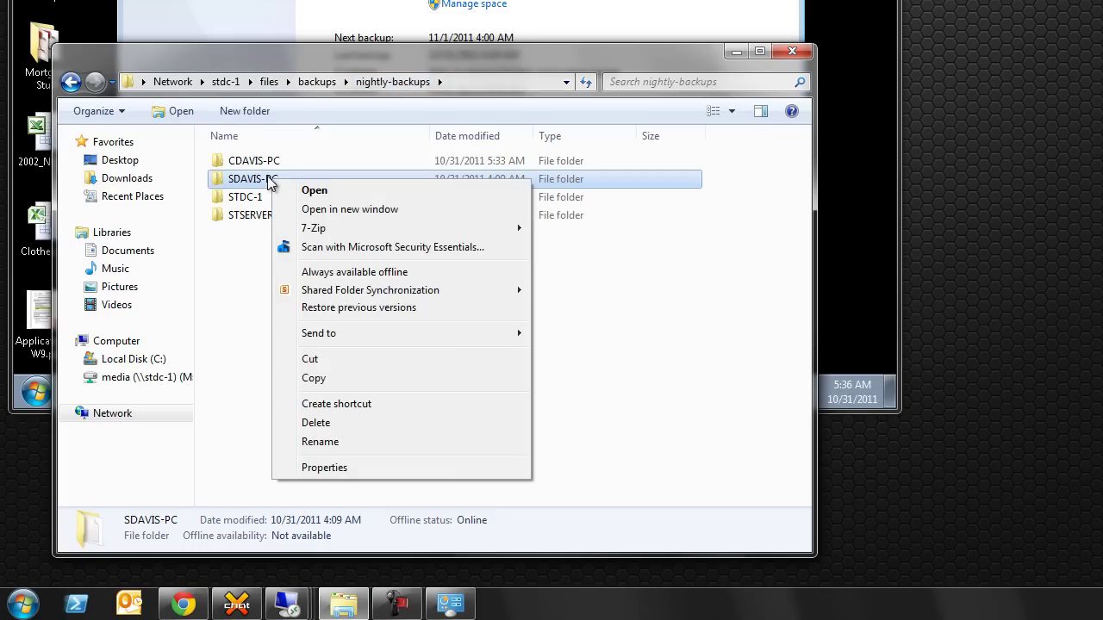
pyautogui.click(343, 472)
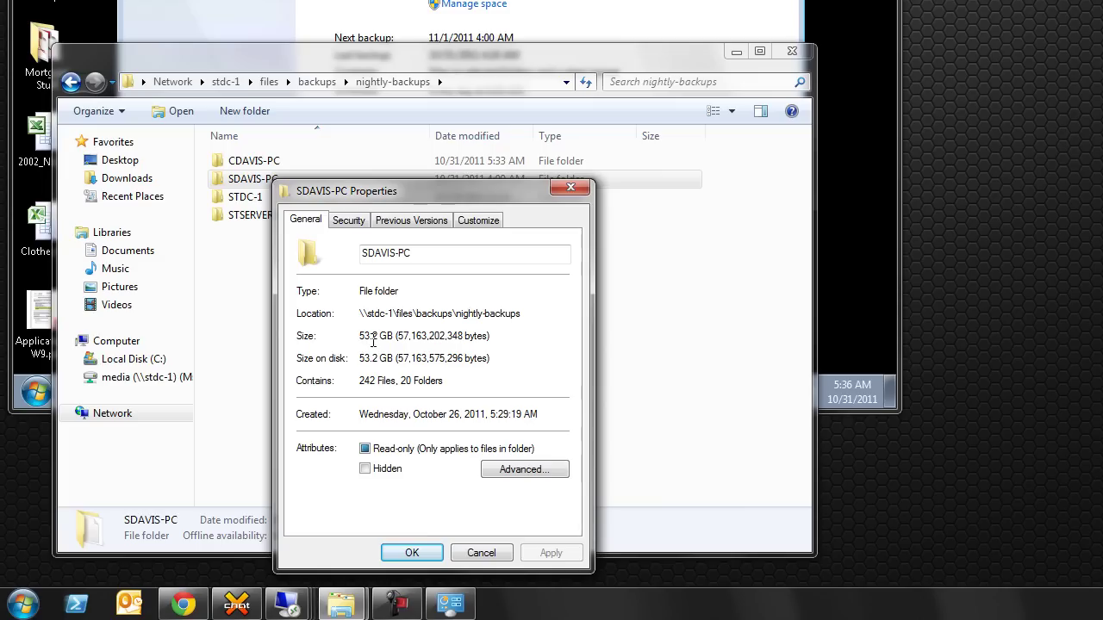
pyautogui.click(473, 554)
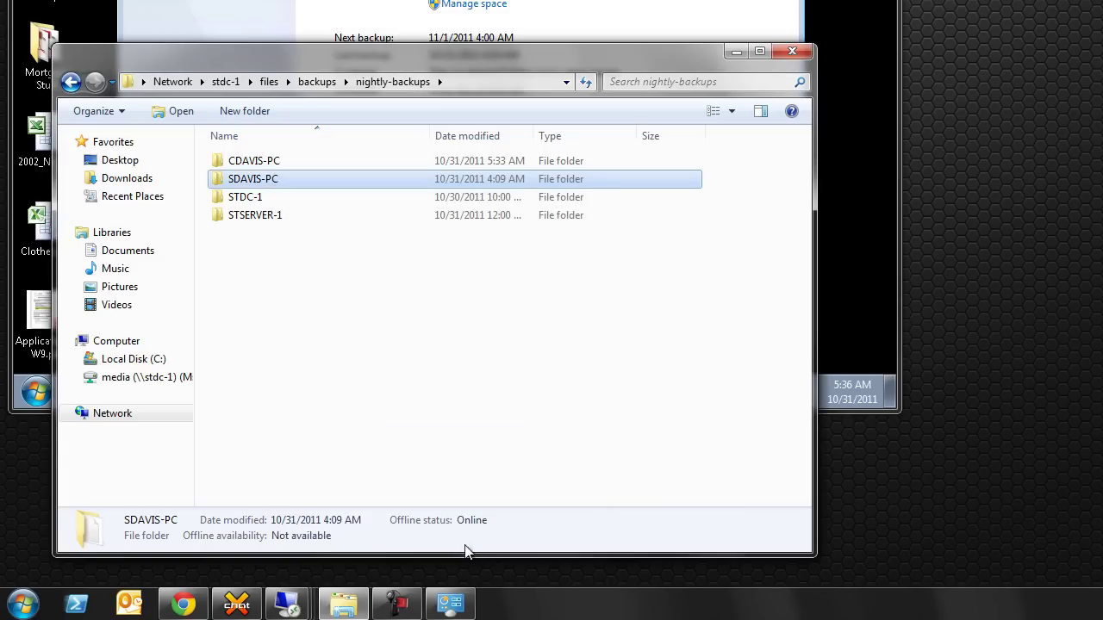
pyautogui.click(317, 274)
# Move the Explorer window off the Backup and Restore details and check the CDAVIS-PC folder's size in its properties.
pyautogui.moveTo(578, 54); pyautogui.dragTo(578, 71)
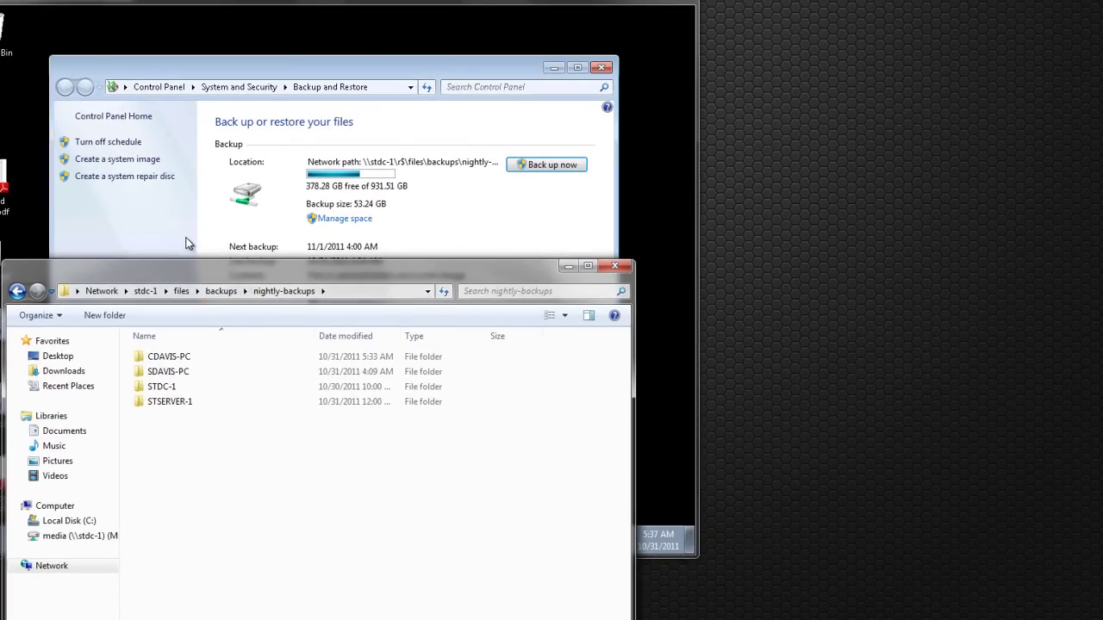
pyautogui.click(180, 233)
pyautogui.click(327, 575)
pyautogui.moveTo(355, 273); pyautogui.dragTo(359, 273)
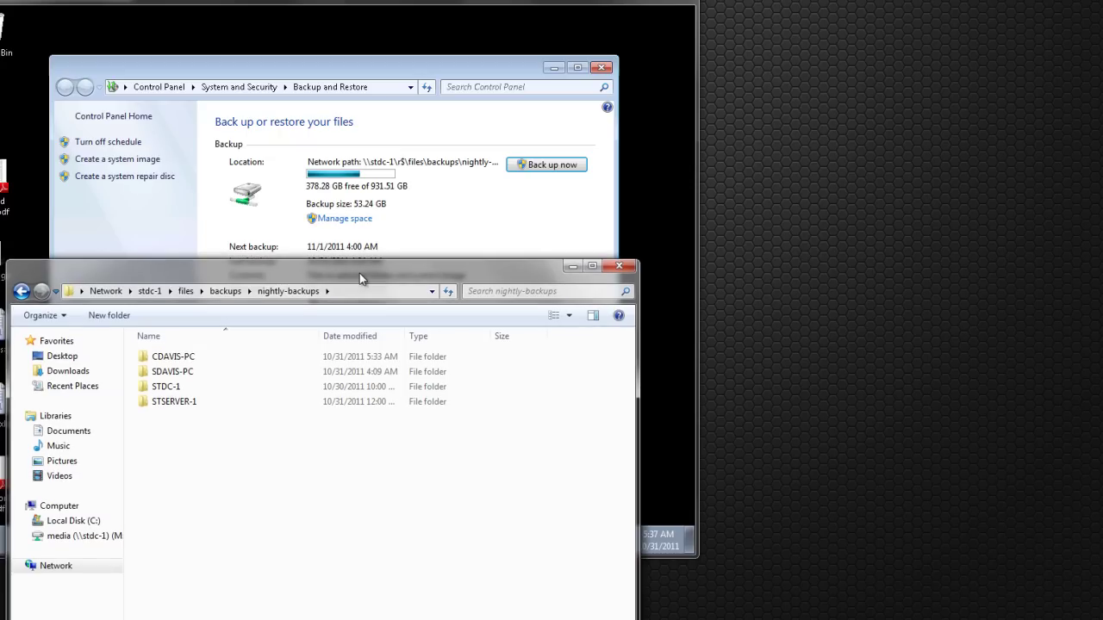
pyautogui.rightClick(155, 354)
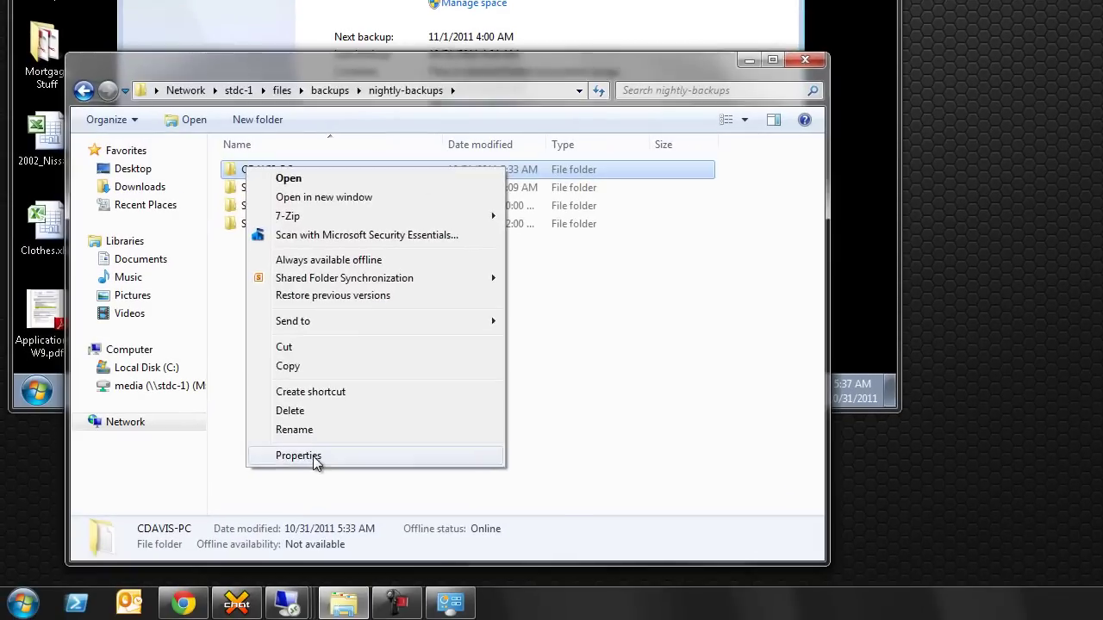
pyautogui.click(281, 502)
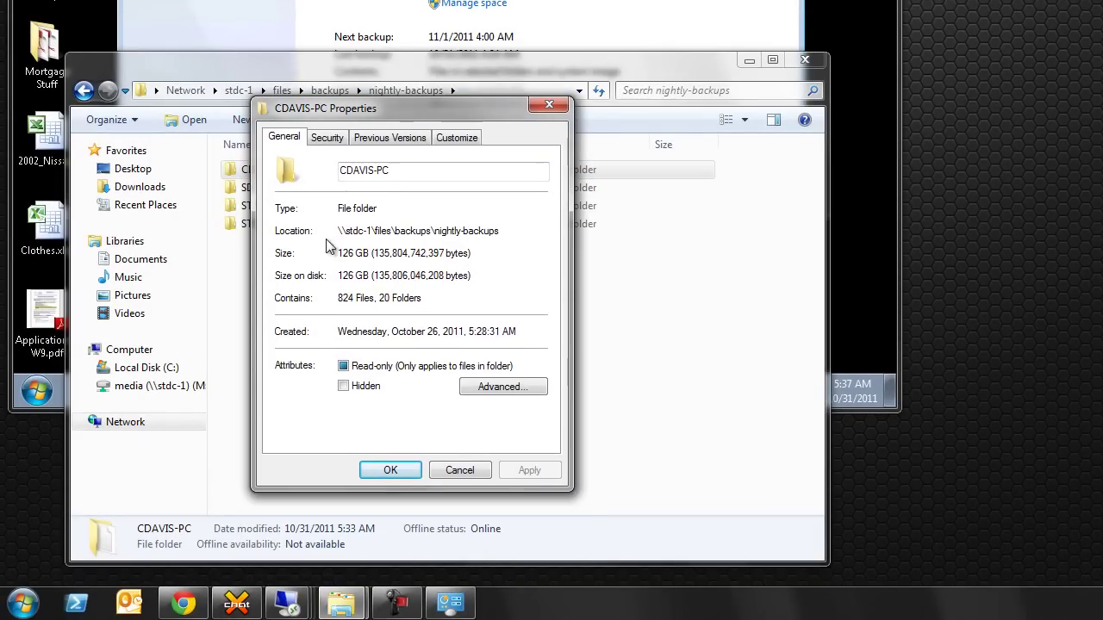
pyautogui.moveTo(327, 115); pyautogui.dragTo(433, 87)
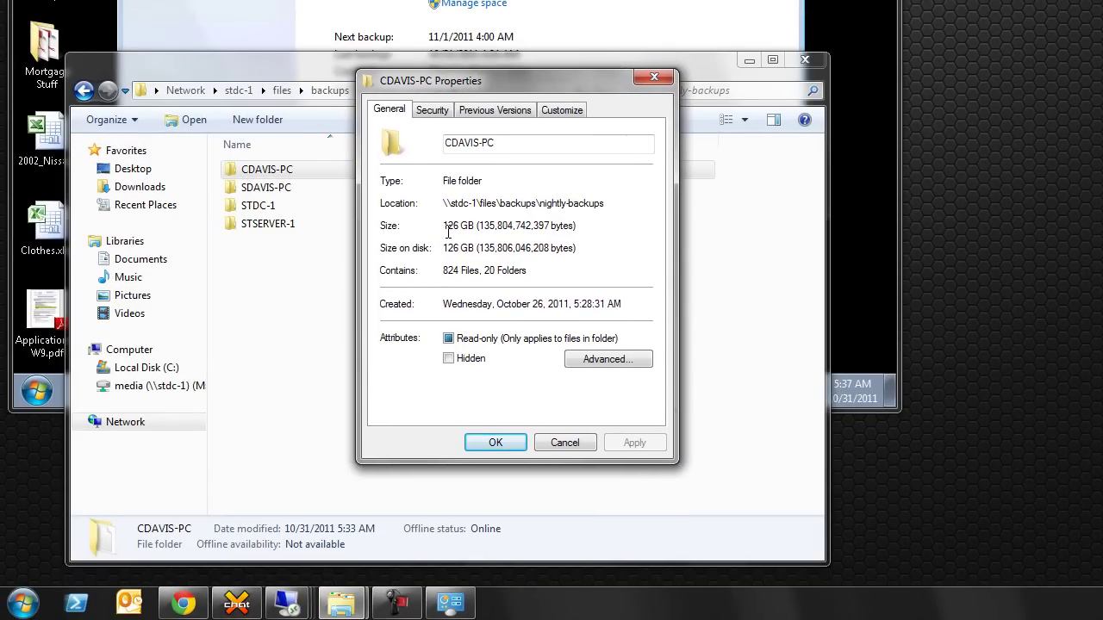
pyautogui.click(568, 444)
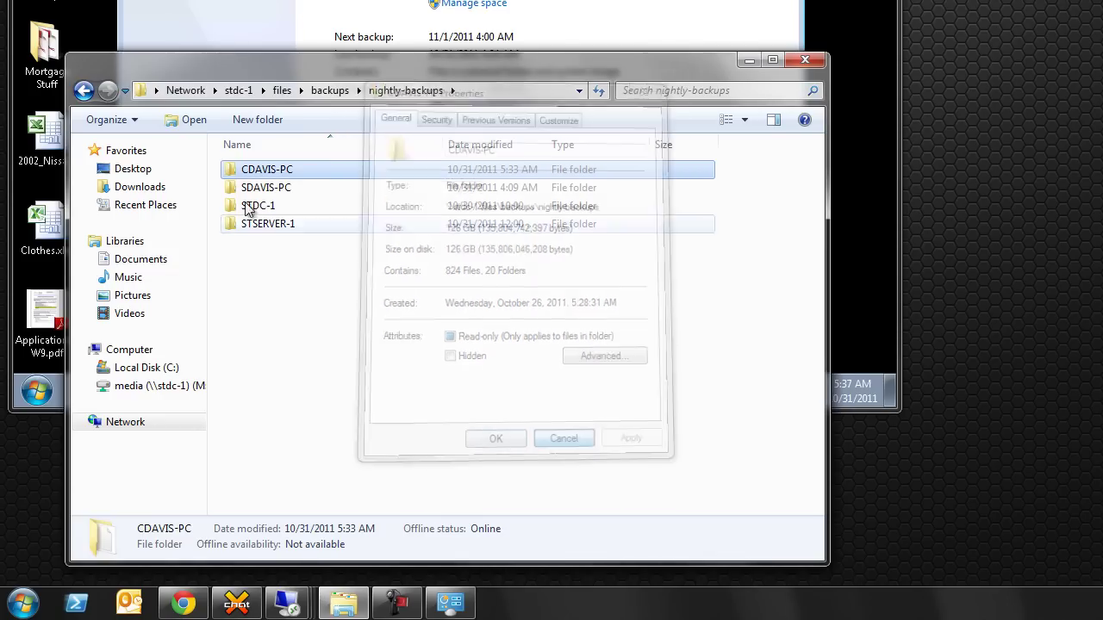
# Open the CDAVIS-PC backup folder, look inside WindowsImageBackup and its CDAVIS-PC subfolder, and return to the computer's backup folder.
pyautogui.doubleClick(283, 170)
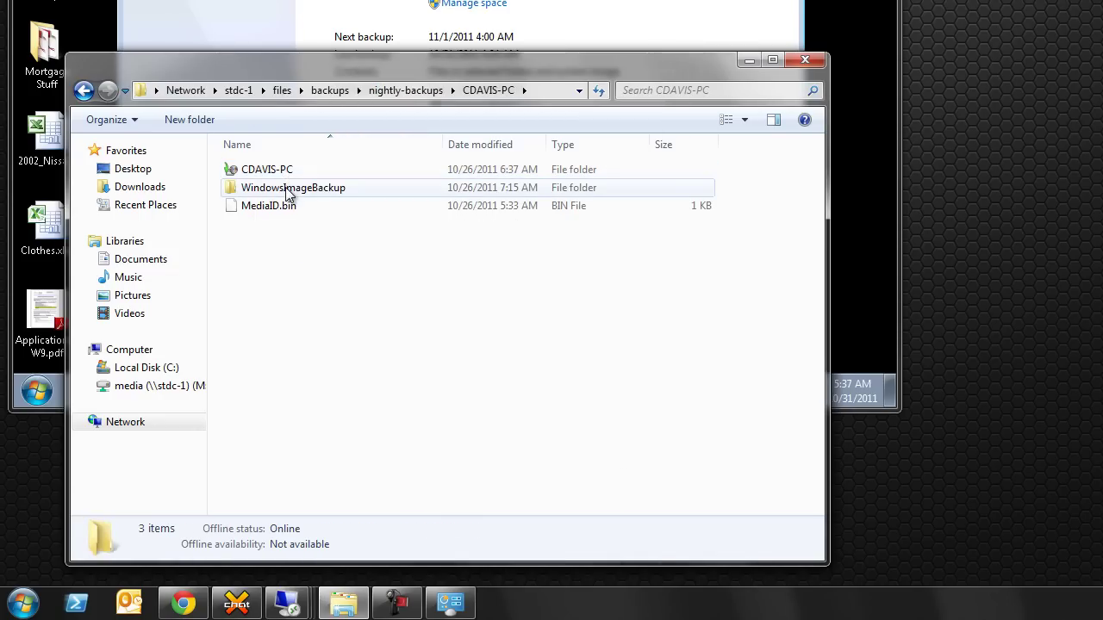
pyautogui.doubleClick(287, 189)
pyautogui.doubleClick(250, 169)
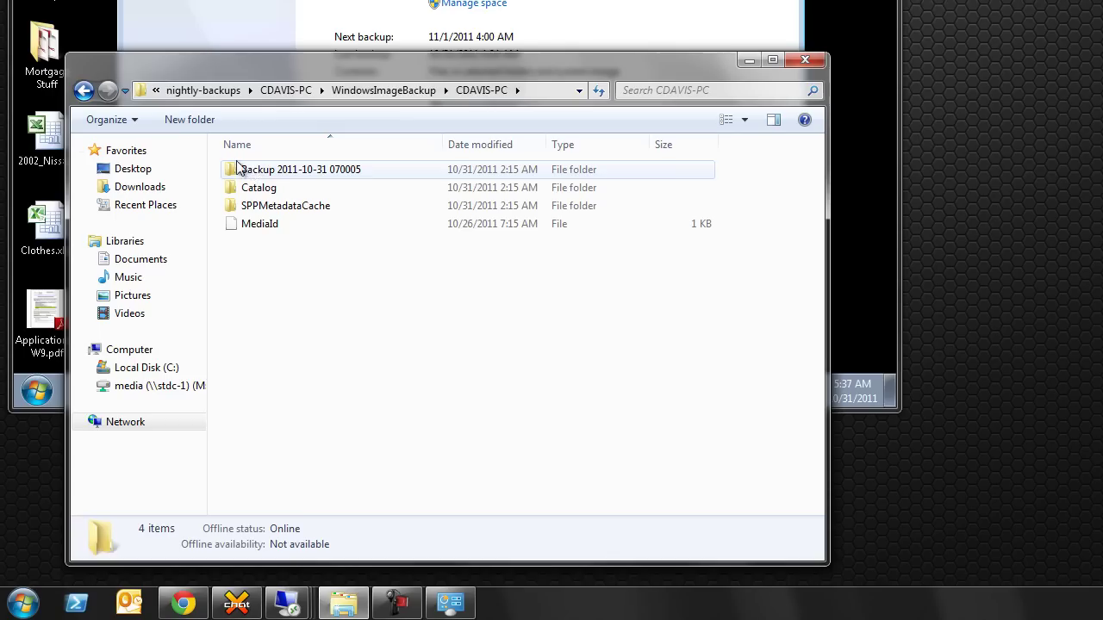
pyautogui.click(83, 90)
pyautogui.click(84, 91)
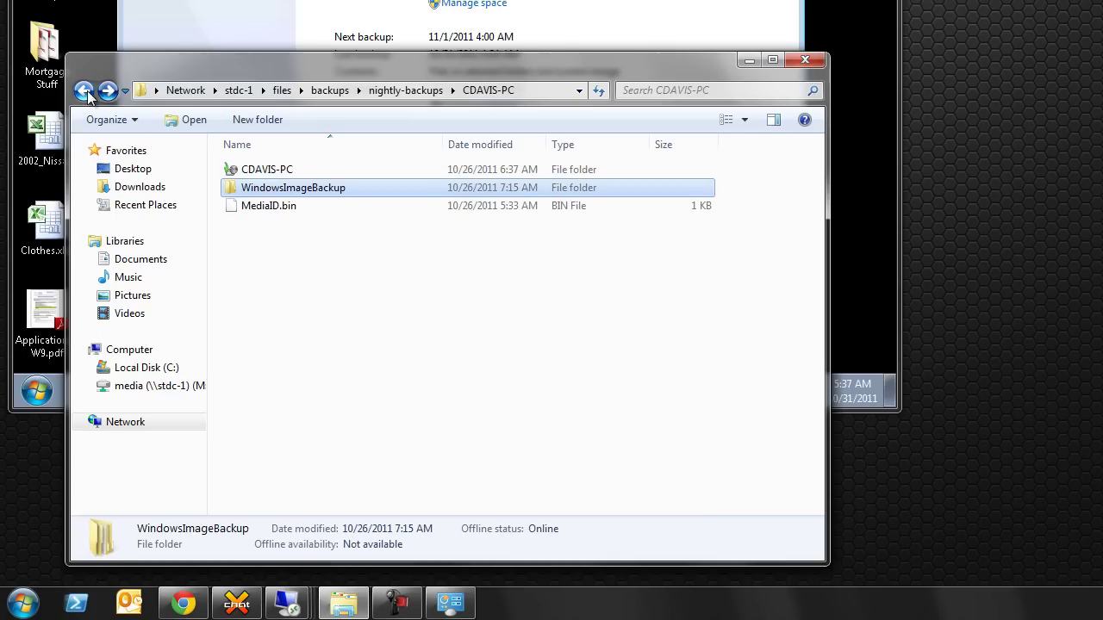
pyautogui.doubleClick(255, 169)
pyautogui.doubleClick(263, 170)
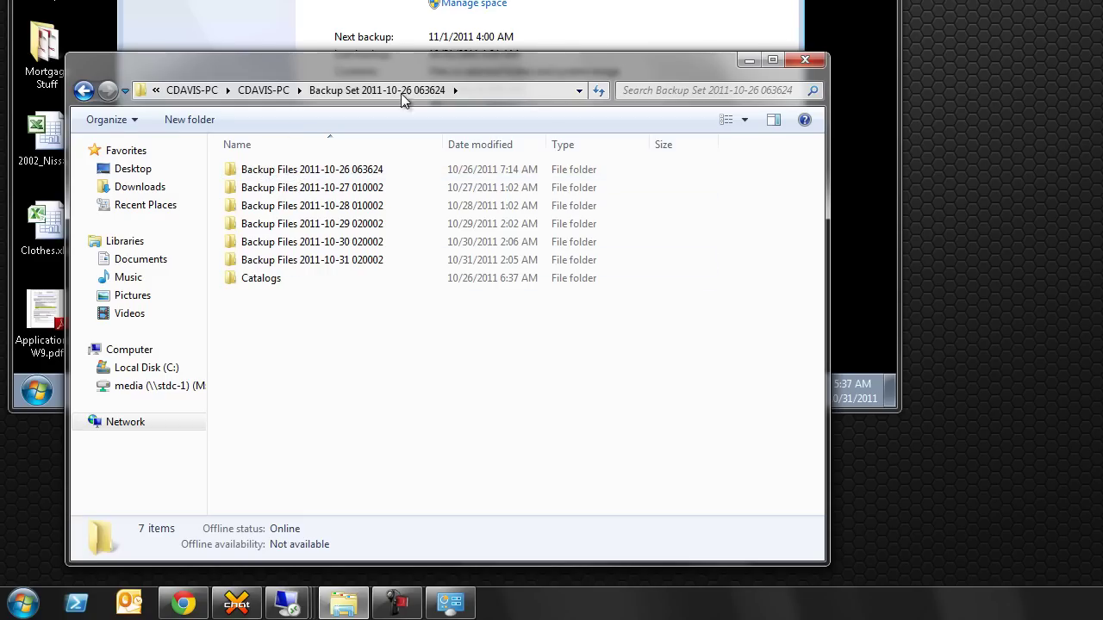
pyautogui.rightClick(276, 175)
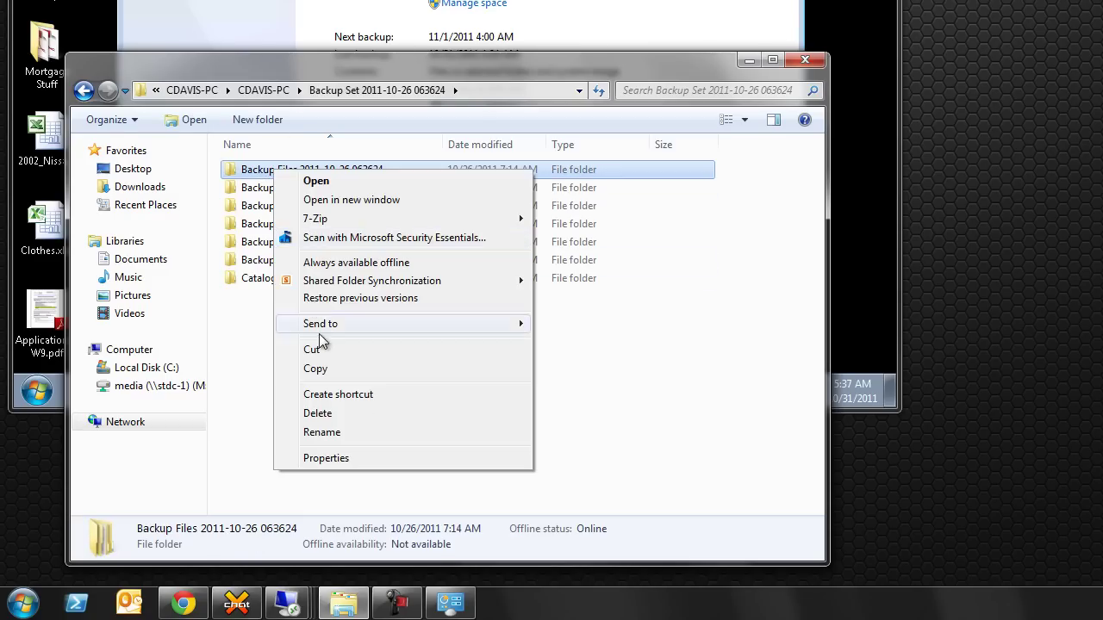
pyautogui.click(359, 456)
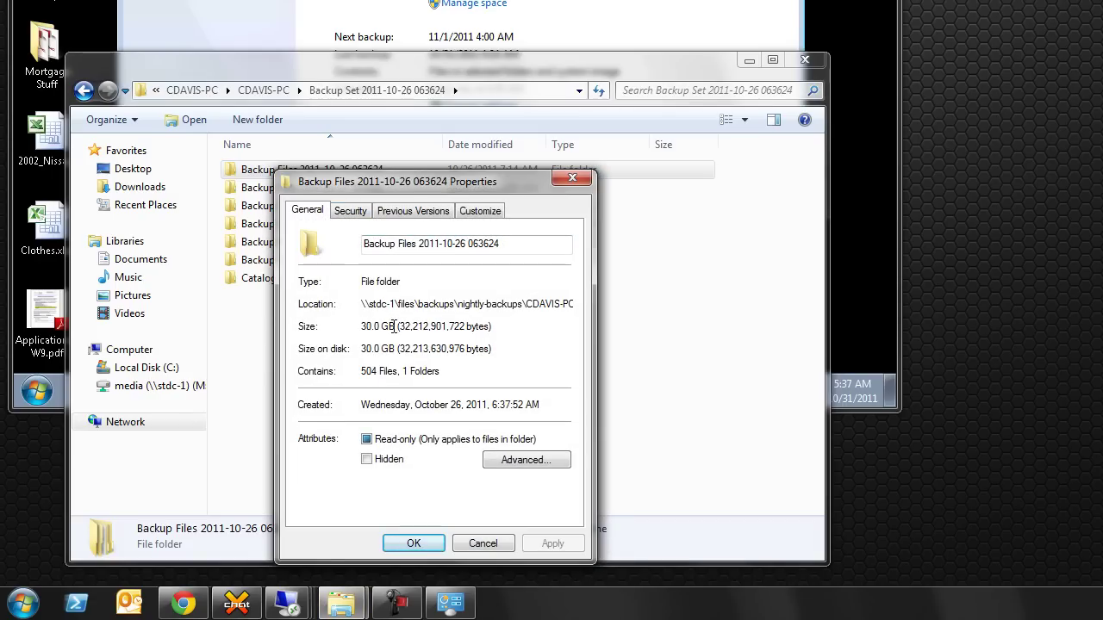
pyautogui.click(482, 542)
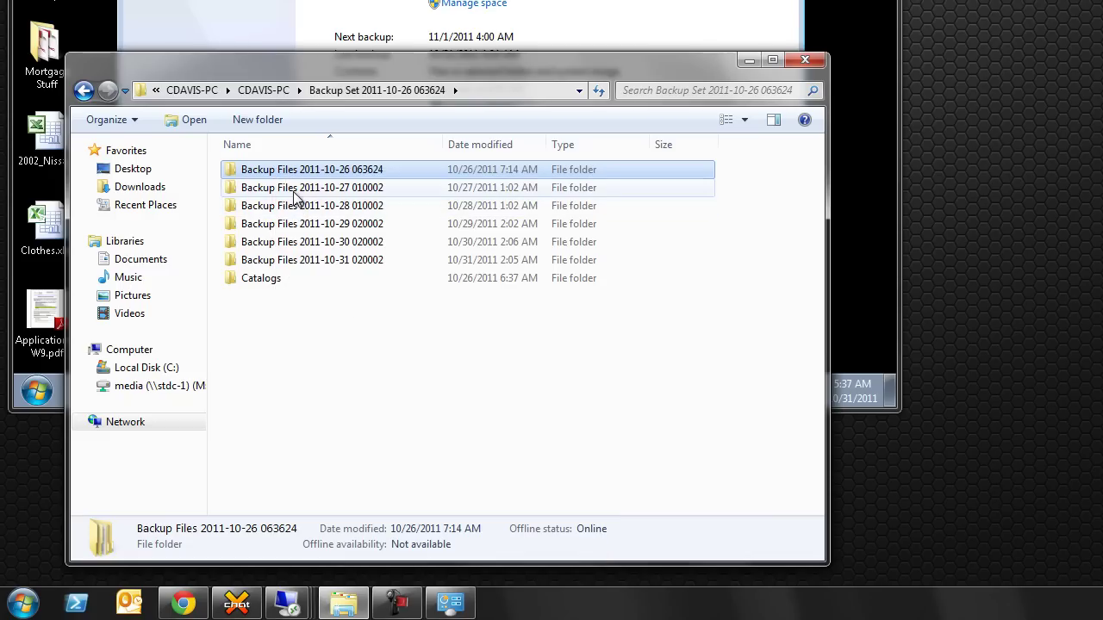
pyautogui.rightClick(296, 190)
pyautogui.click(353, 485)
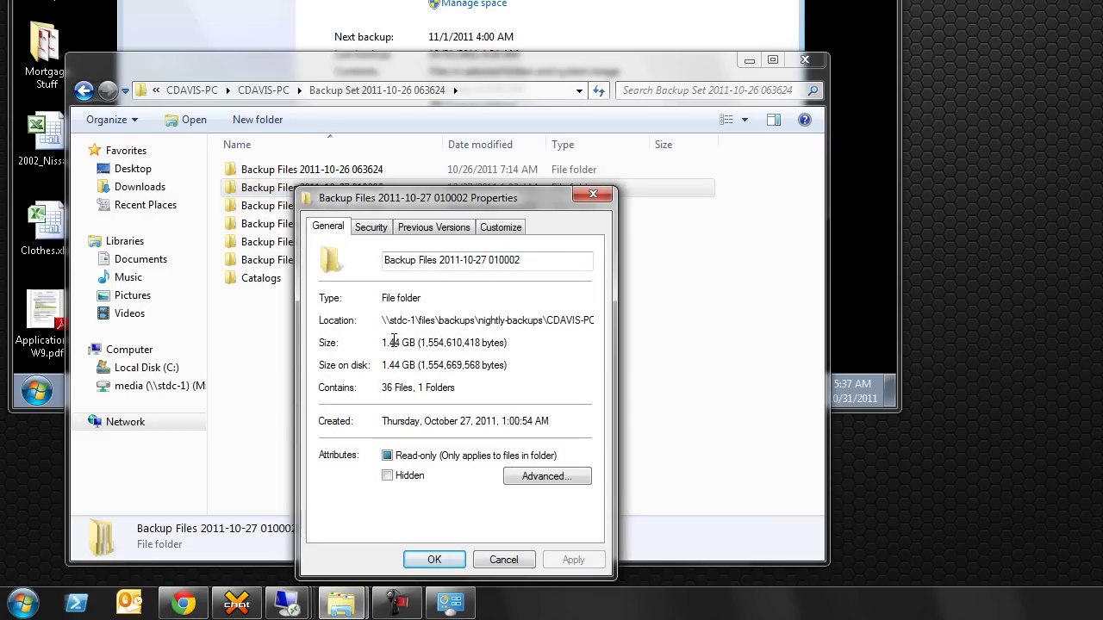
pyautogui.click(500, 560)
pyautogui.rightClick(261, 205)
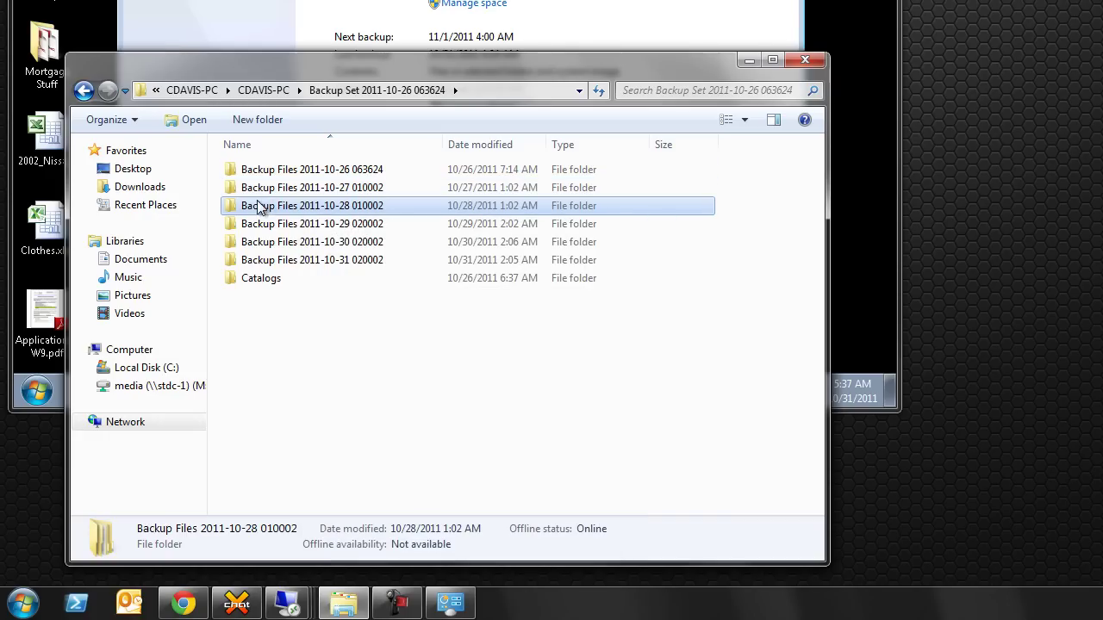
pyautogui.click(396, 489)
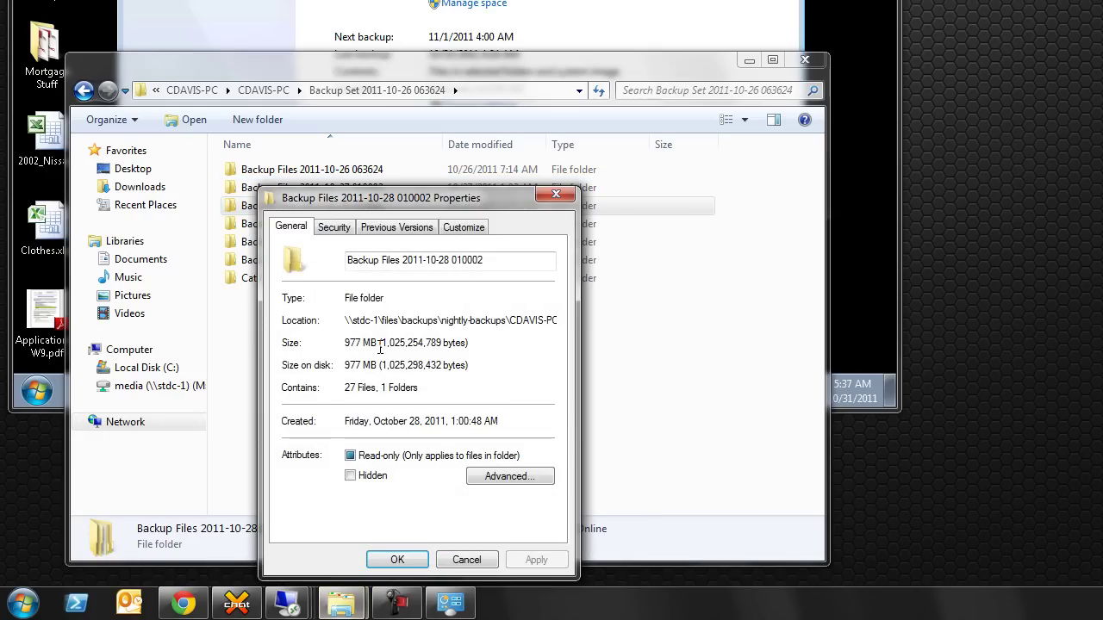
pyautogui.click(466, 559)
pyautogui.click(290, 241)
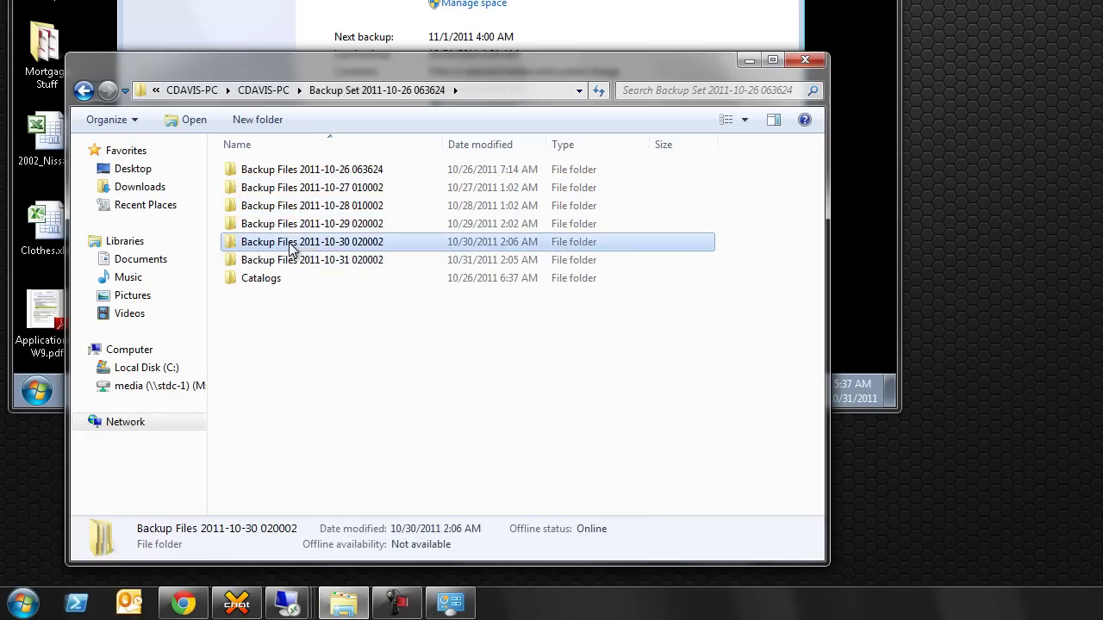
pyautogui.rightClick(290, 241)
pyautogui.click(433, 530)
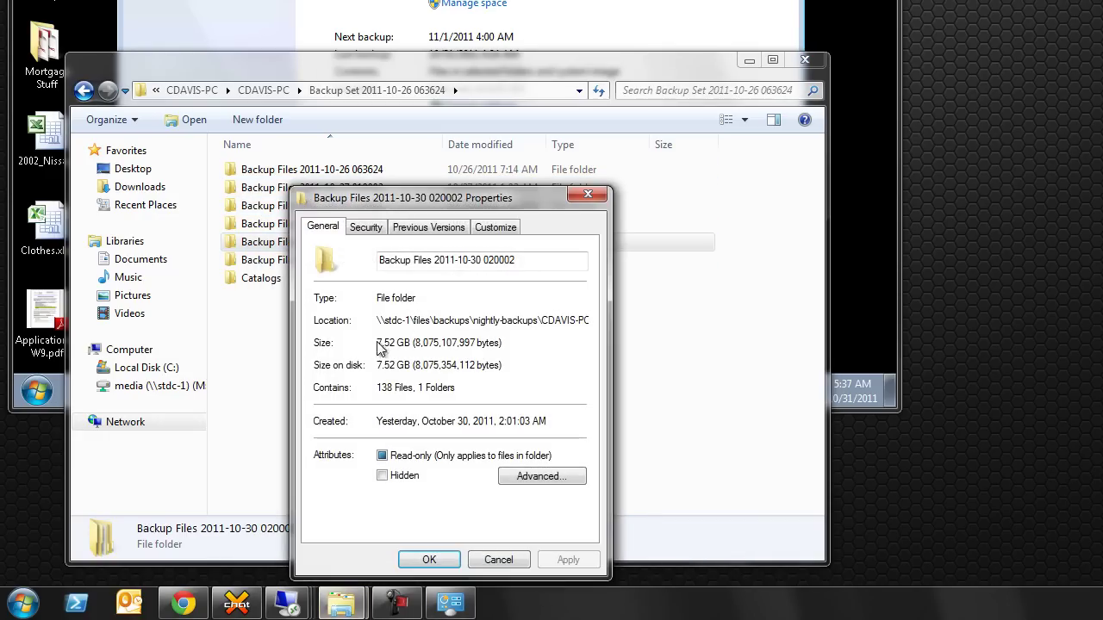
pyautogui.click(507, 558)
pyautogui.click(359, 326)
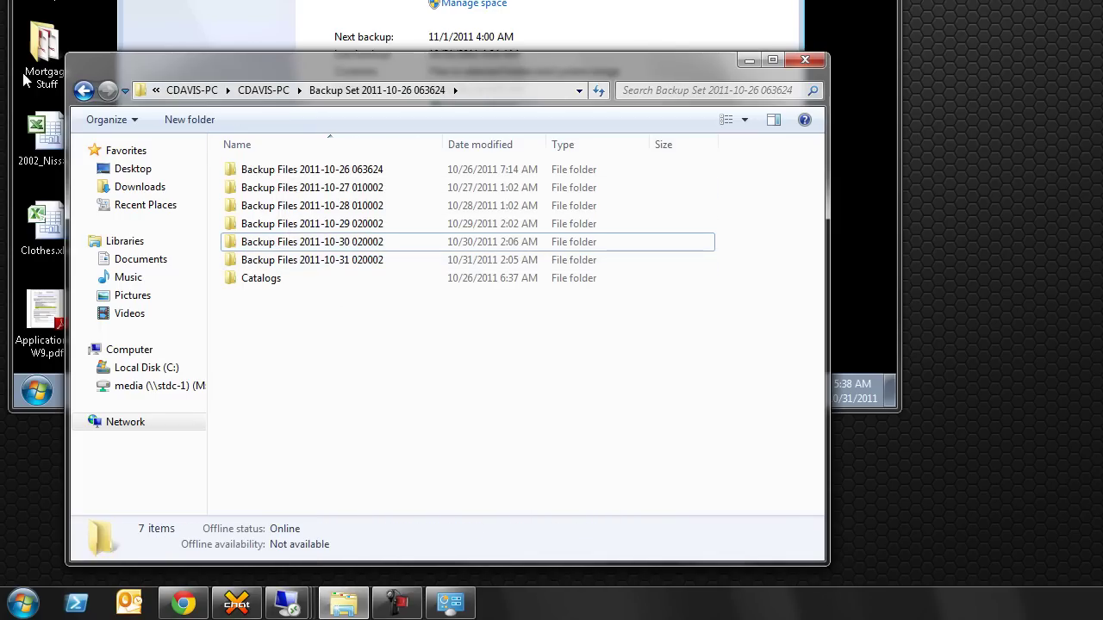
# Look inside CDAVIS-PC's WindowsImageBackup folder and its subfolder once more, and close the Explorer window.
pyautogui.click(83, 91)
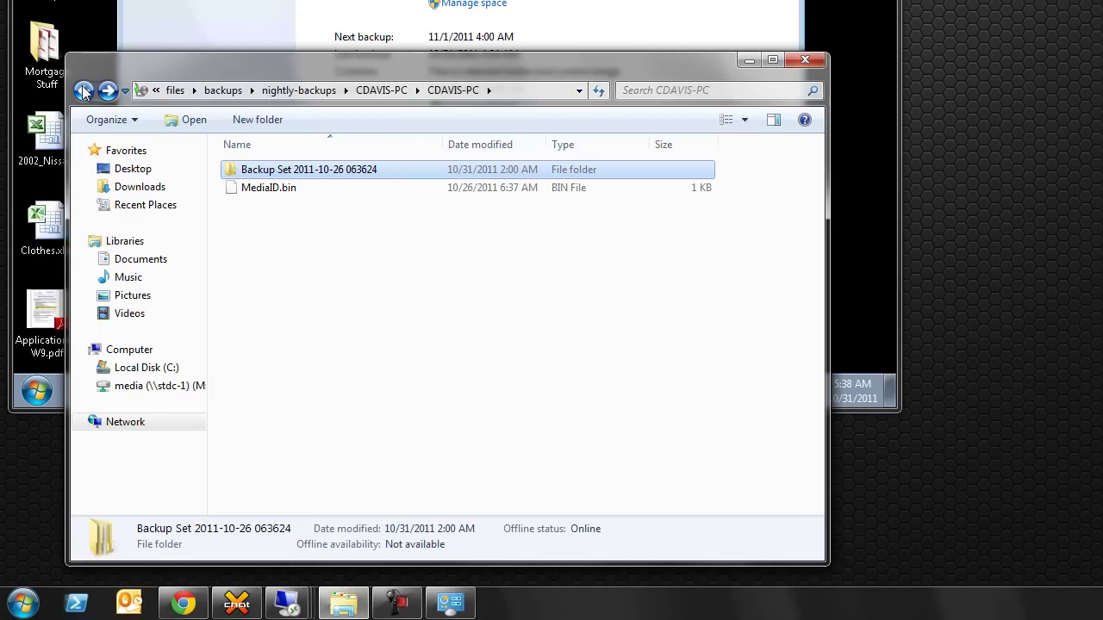
pyautogui.click(83, 92)
pyautogui.doubleClick(329, 190)
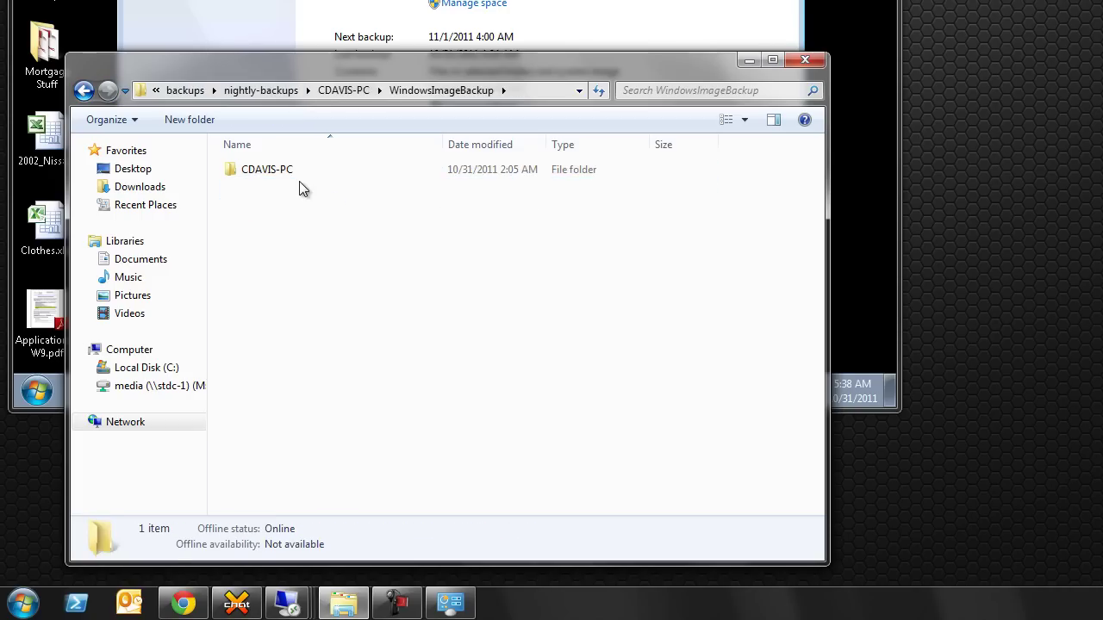
pyautogui.doubleClick(296, 178)
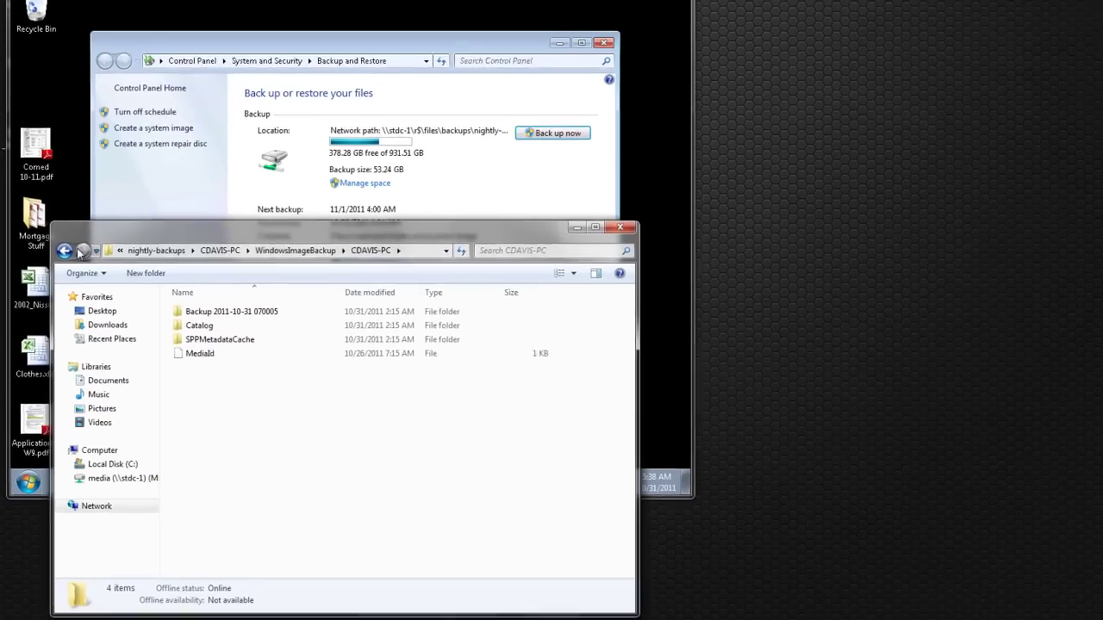
pyautogui.click(65, 251)
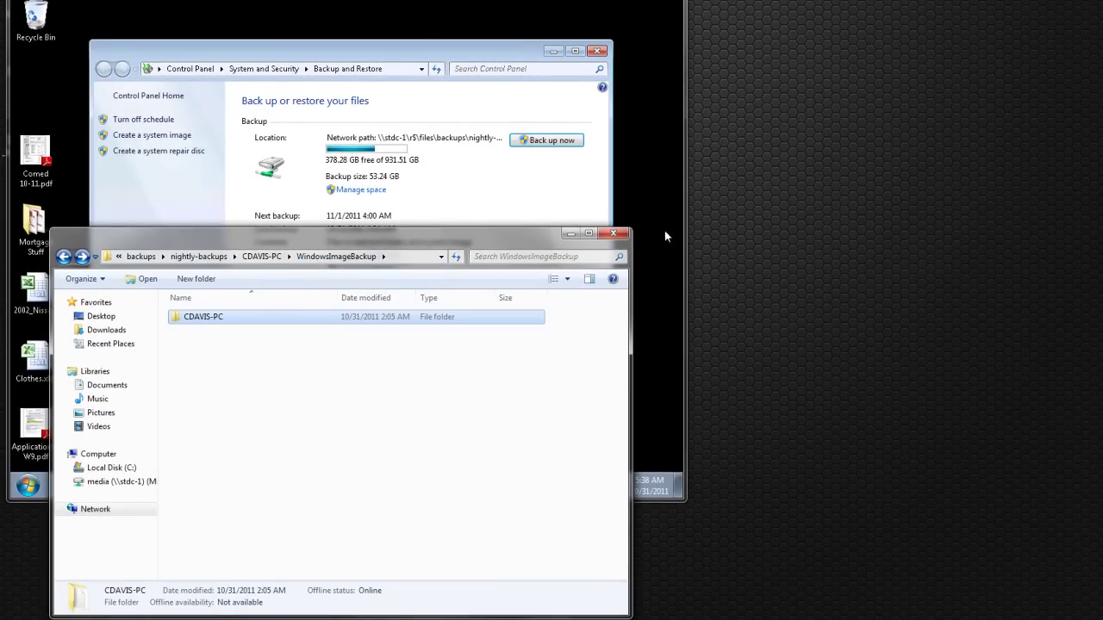
pyautogui.click(622, 233)
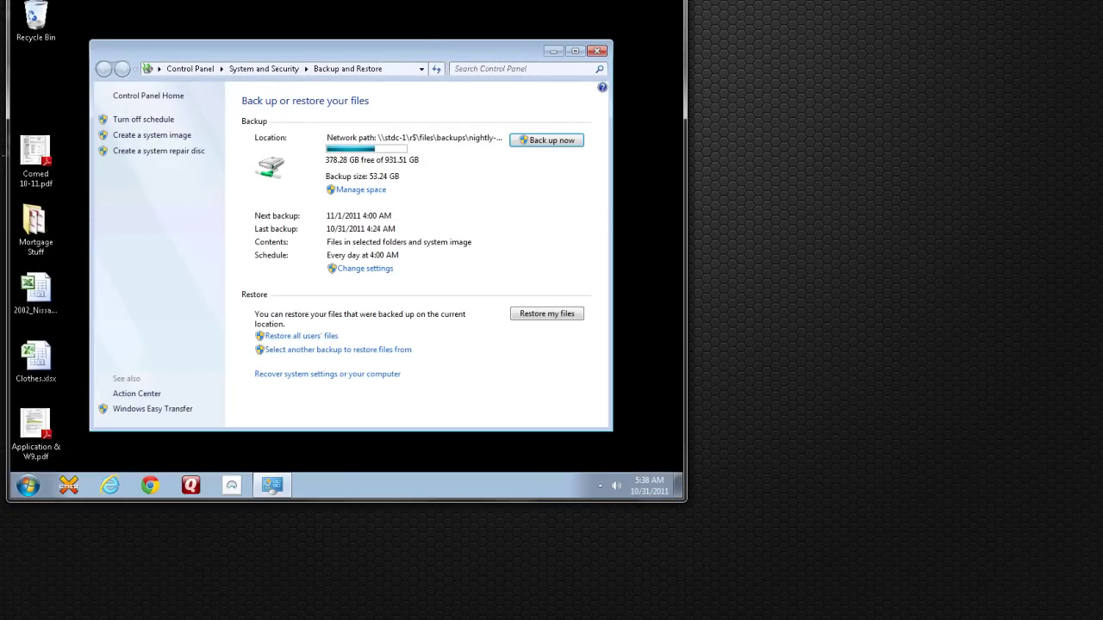
# Switch to the stdc-1 remote session, expand the server's roles, and start the Backup Schedule wizard in Windows Server Backup.
pyautogui.moveTo(228, 610)
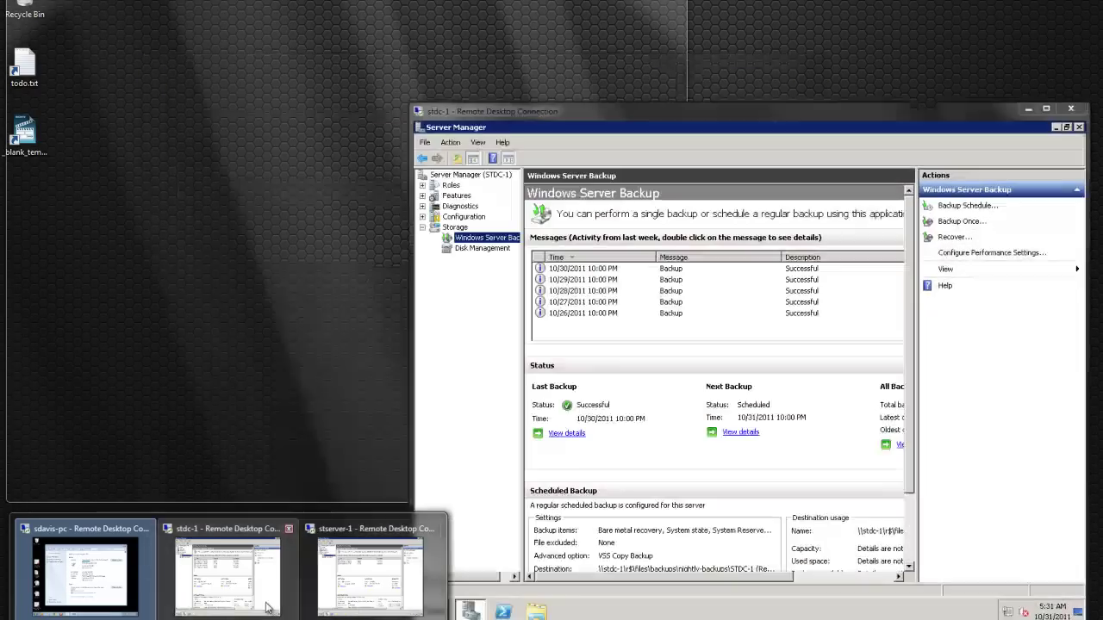
pyautogui.click(267, 608)
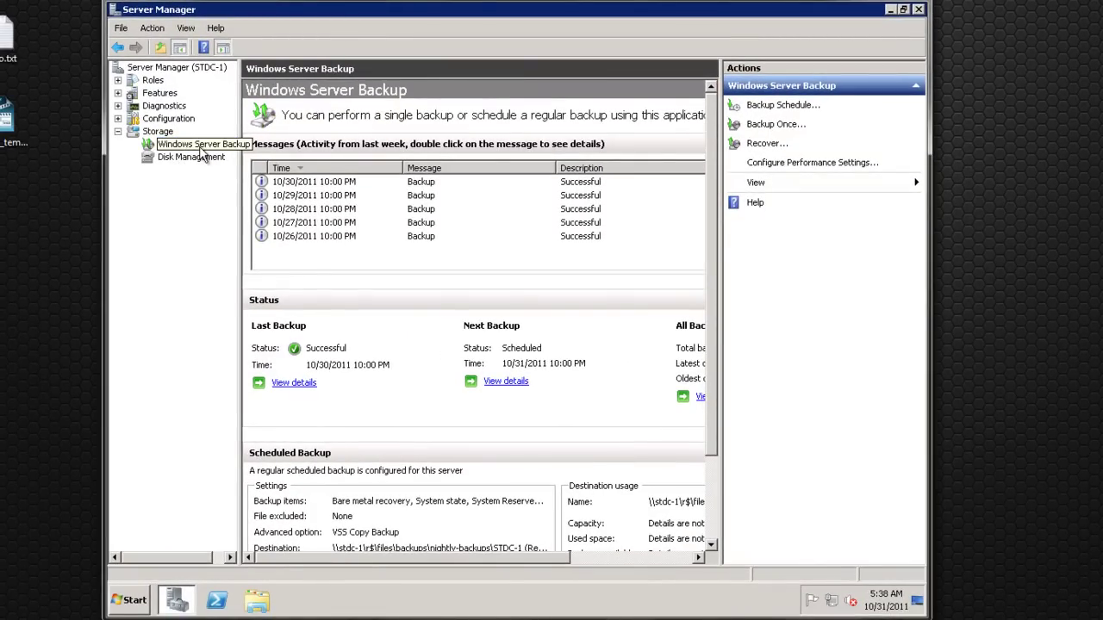
pyautogui.click(118, 80)
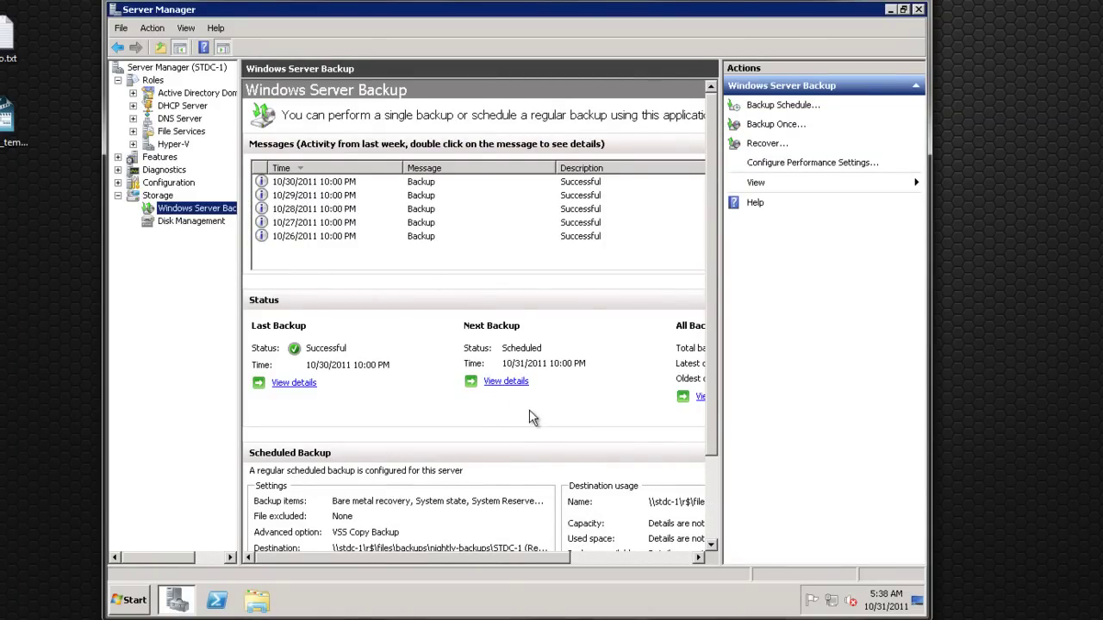
pyautogui.click(801, 105)
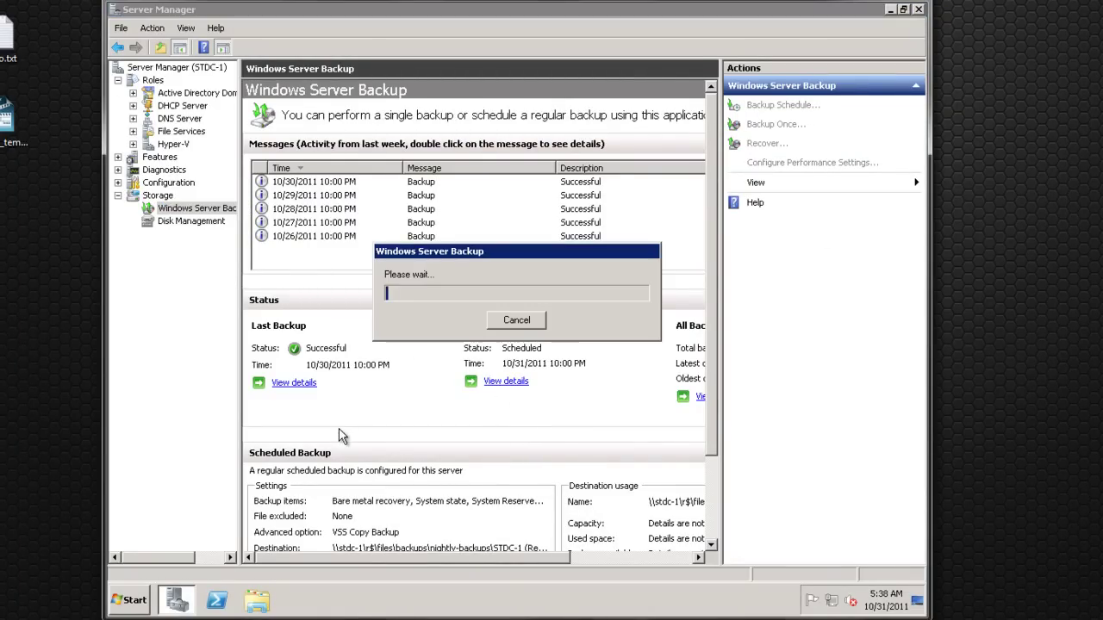
# Bring up the stserver-1 remote session, move it clear of stdc-1, and return to the Backup Schedule Wizard on stdc-1.
pyautogui.click(426, 605)
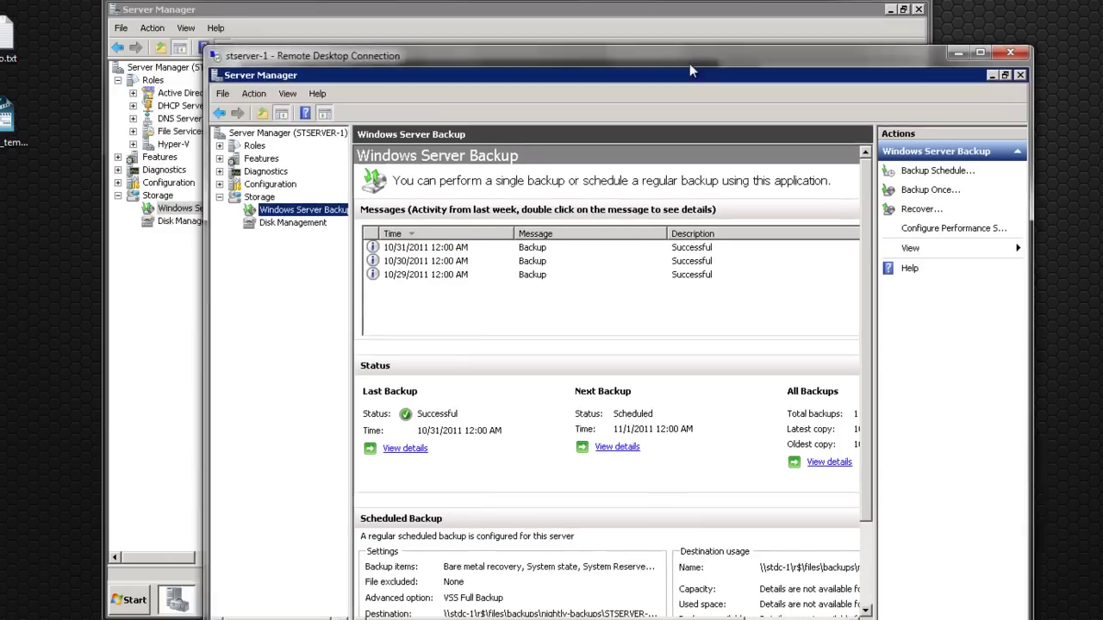
pyautogui.moveTo(627, 48); pyautogui.dragTo(938, 95)
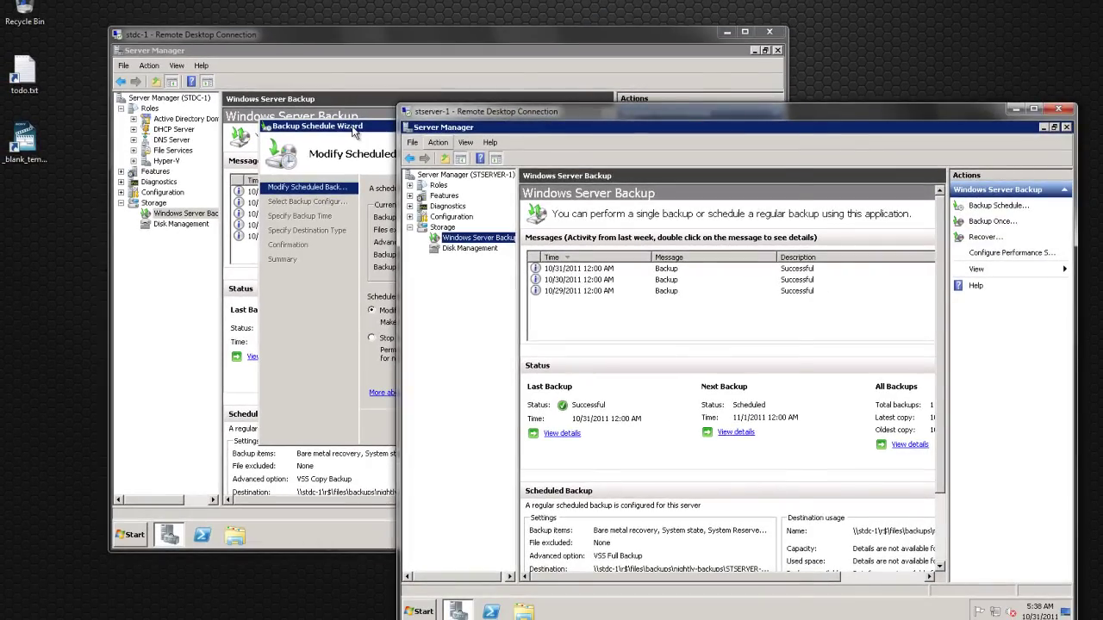
pyautogui.click(354, 130)
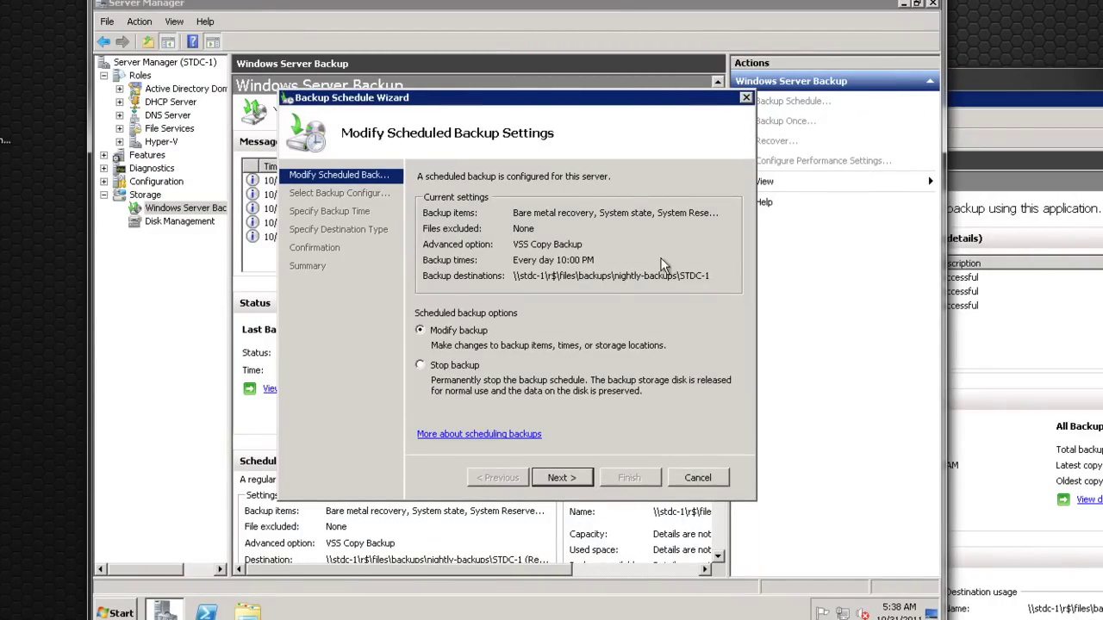
# Advance the wizard to the backup configuration choice, check the RAID1 (R:) drive's space in the Computer window, and close that window.
pyautogui.click(558, 479)
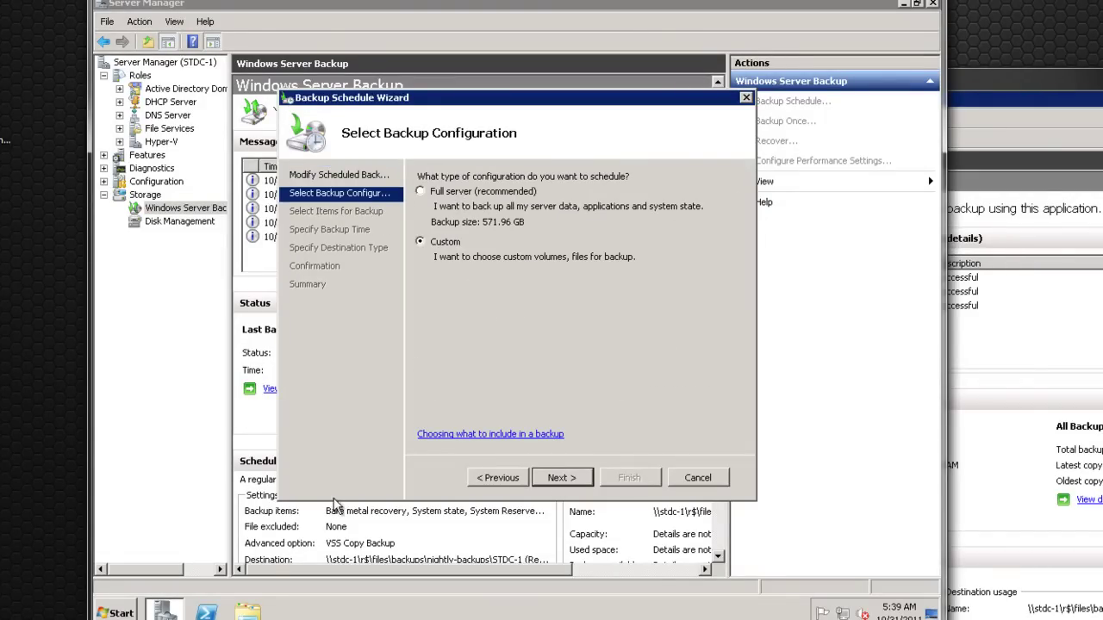
pyautogui.click(104, 612)
pyautogui.click(317, 351)
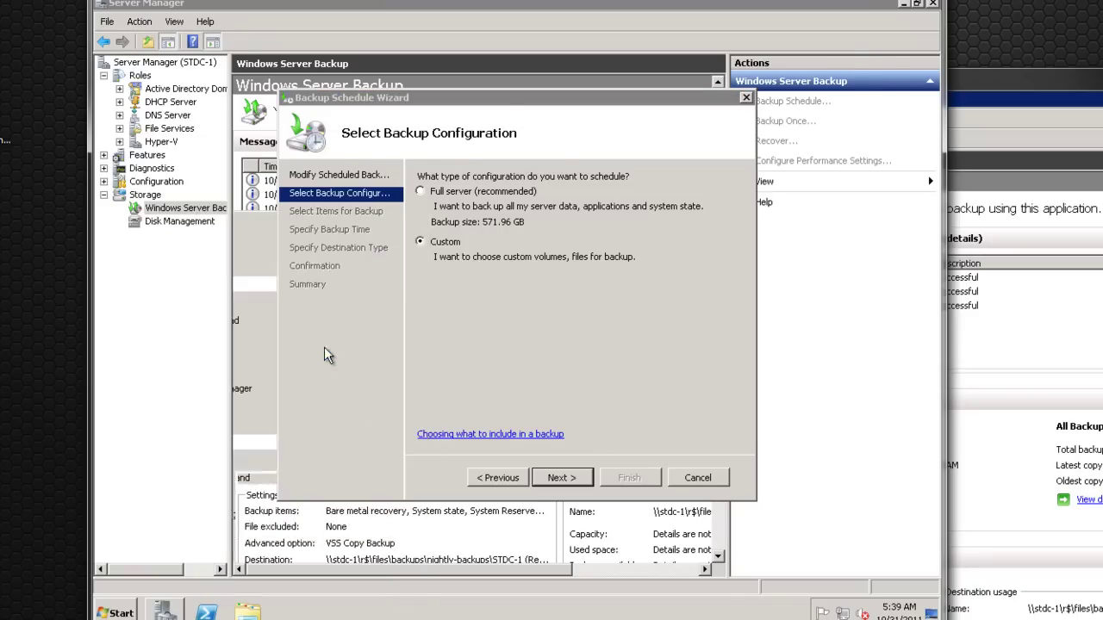
pyautogui.click(642, 165)
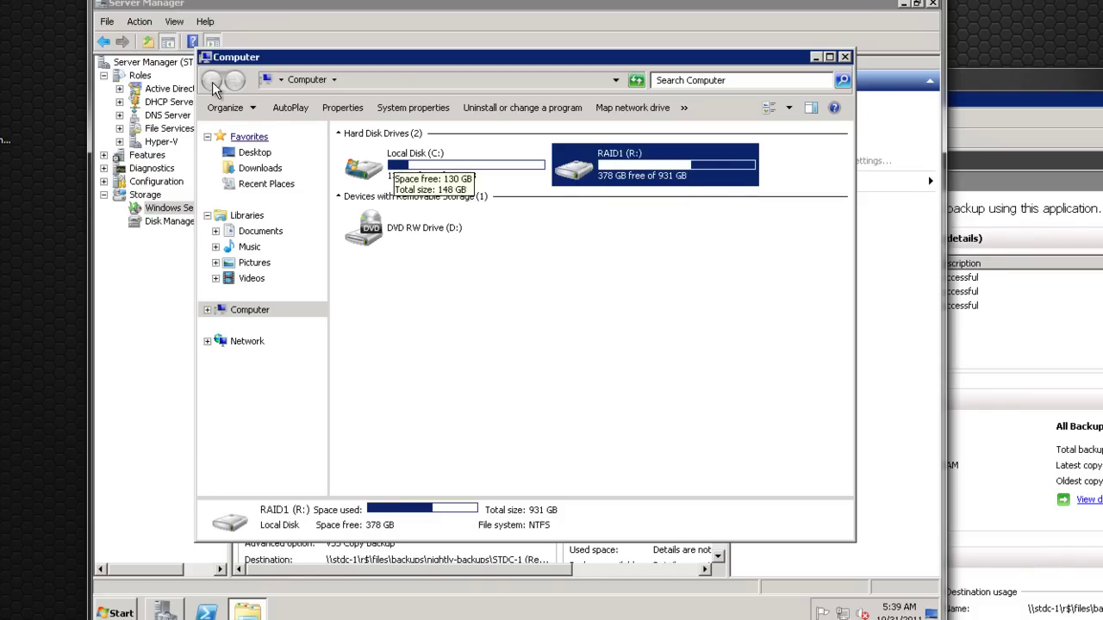
pyautogui.click(844, 58)
# Continue to the wizard's backup items, go through the listed items, and look at the advanced settings without changing them.
pyautogui.click(560, 478)
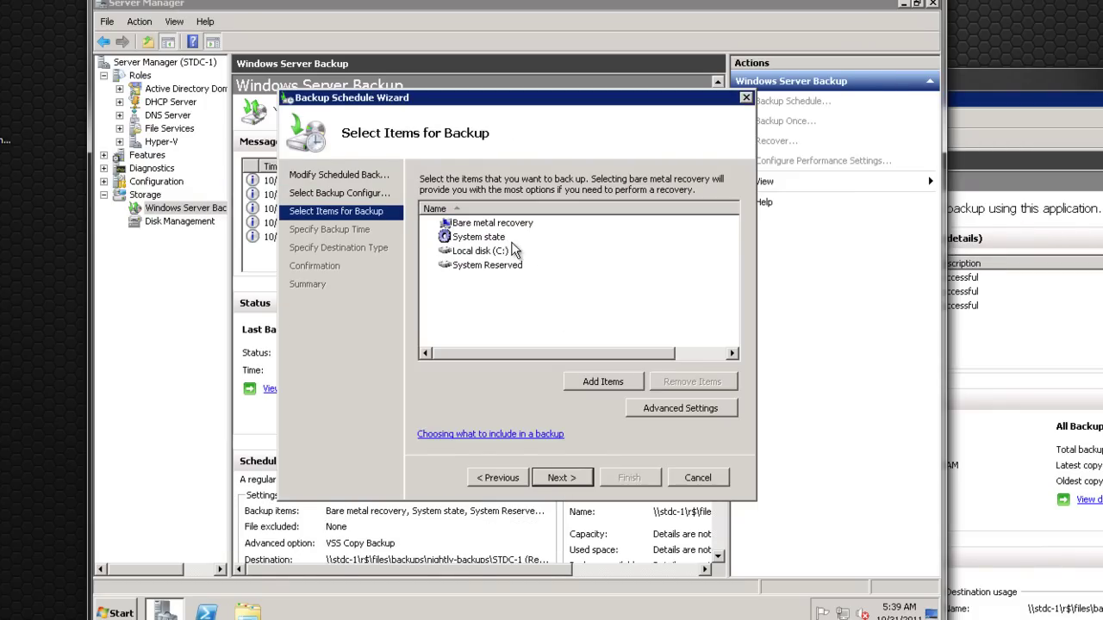
pyautogui.press('Down')
pyautogui.press('Down')
pyautogui.press('Down')
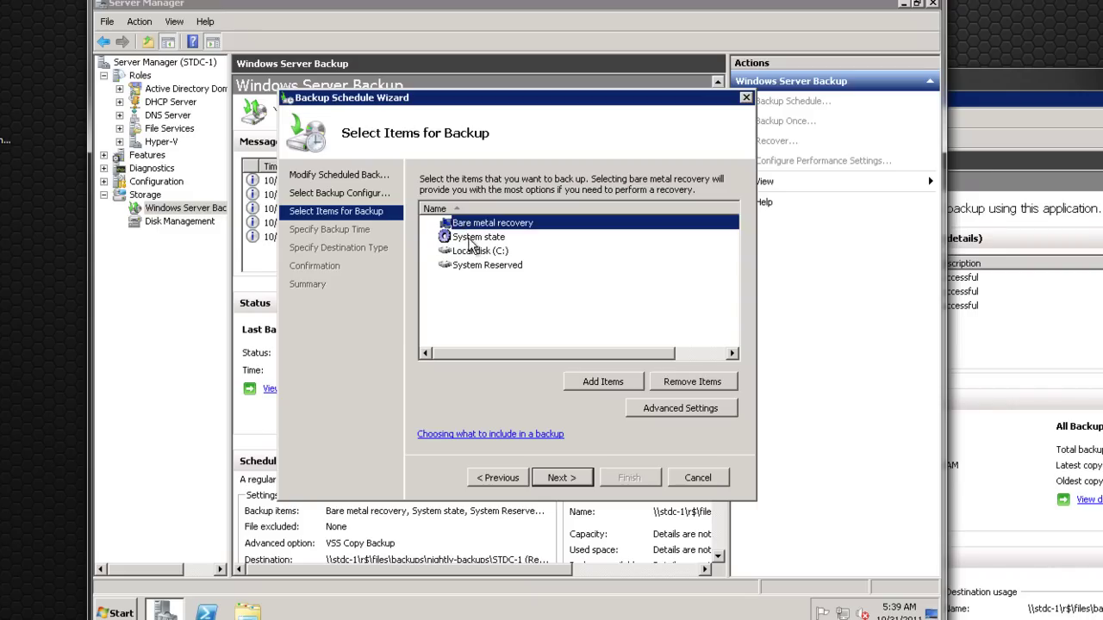
pyautogui.click(472, 267)
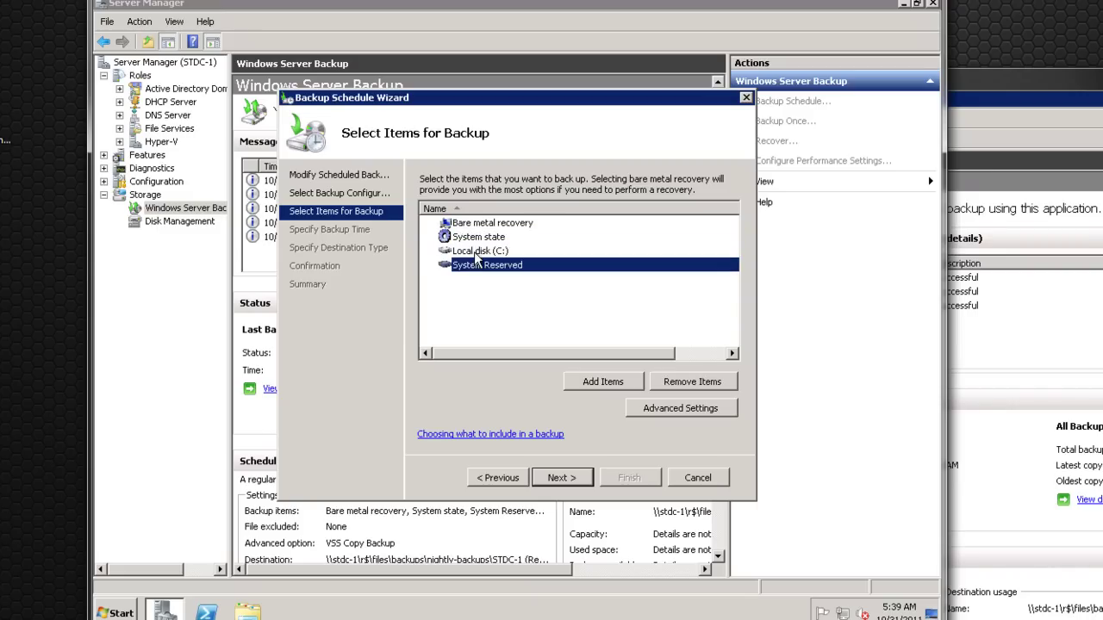
pyautogui.click(476, 252)
pyautogui.click(677, 406)
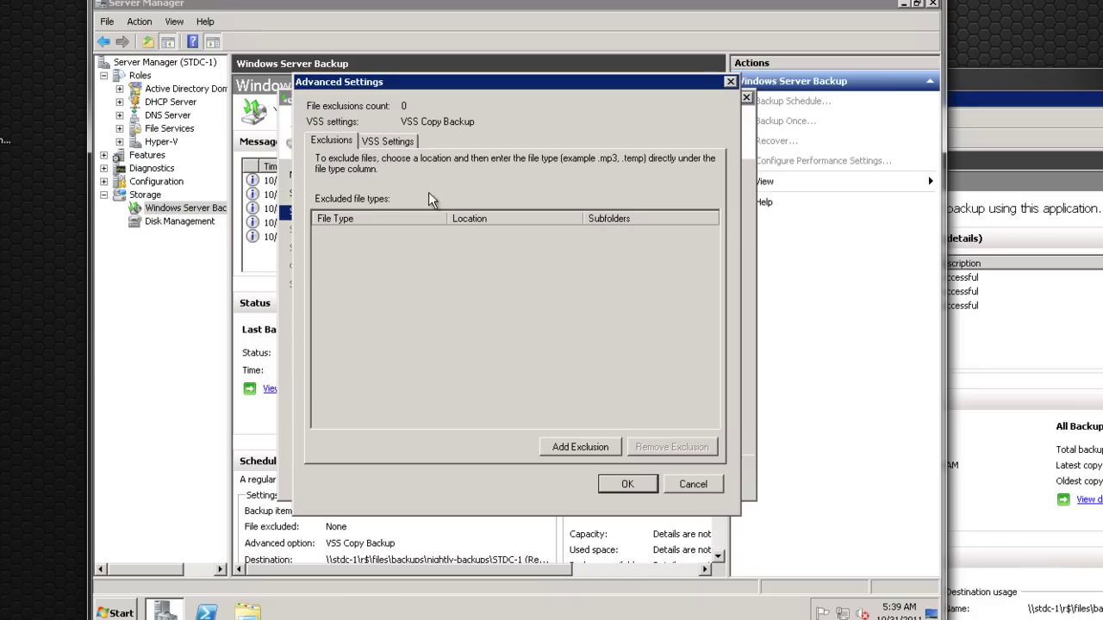
pyautogui.click(693, 484)
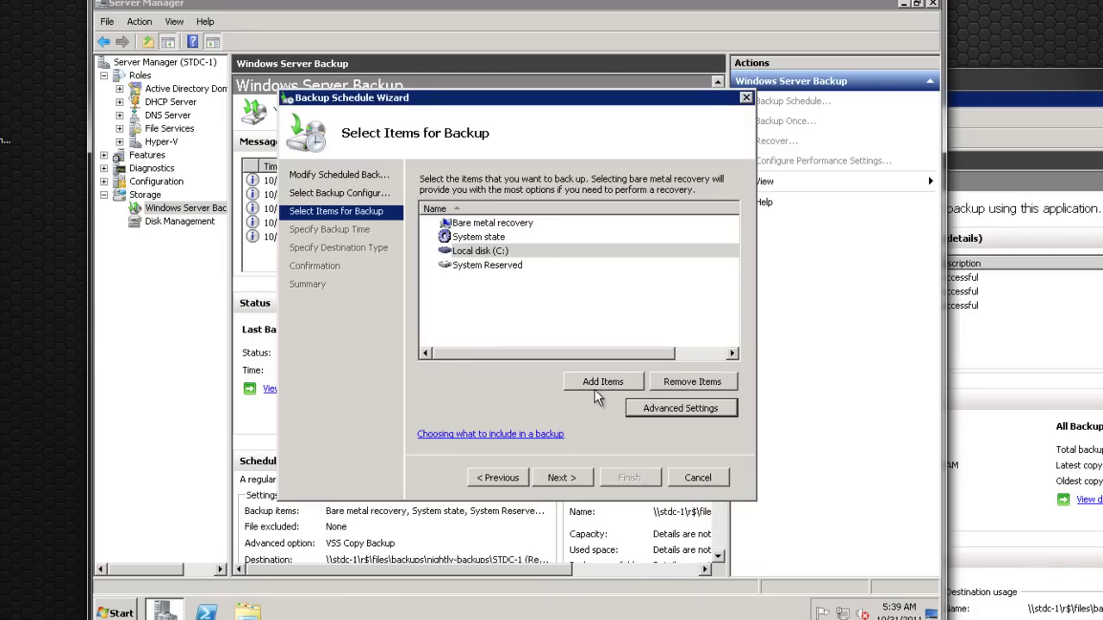
# Inspect the folders included under Local disk (C:) in the item selection, and cancel the selection and the wizard.
pyautogui.click(629, 382)
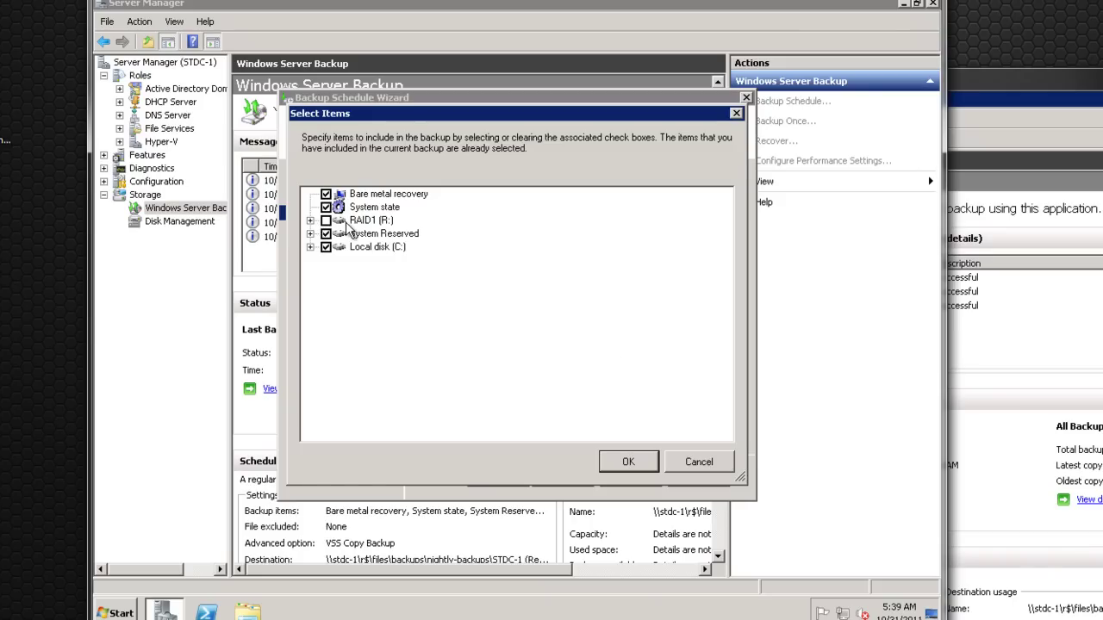
pyautogui.click(311, 246)
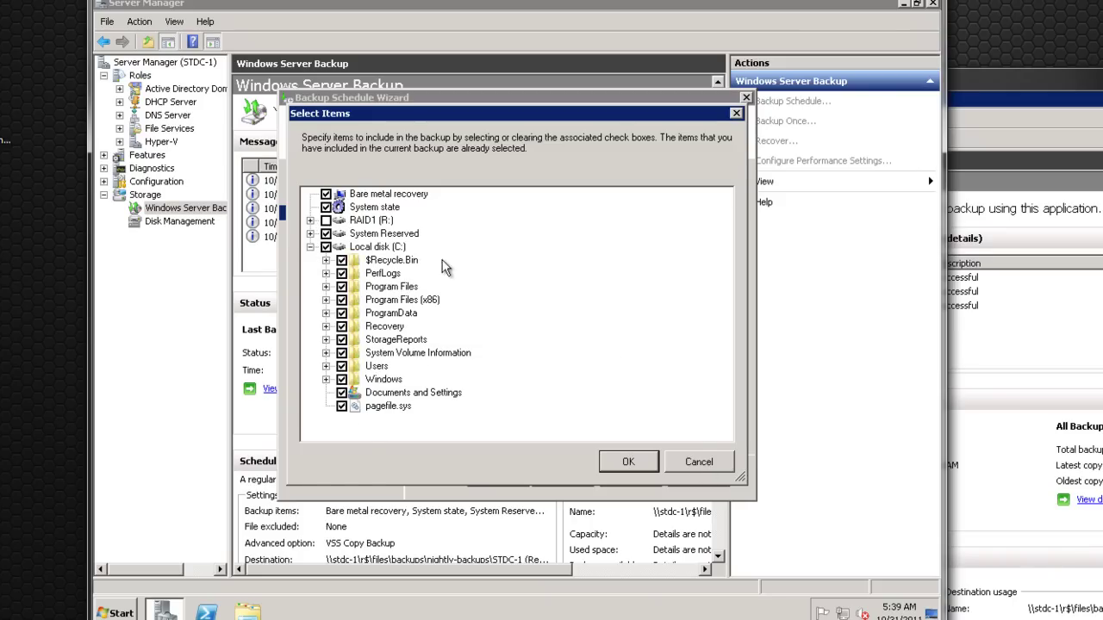
pyautogui.click(708, 462)
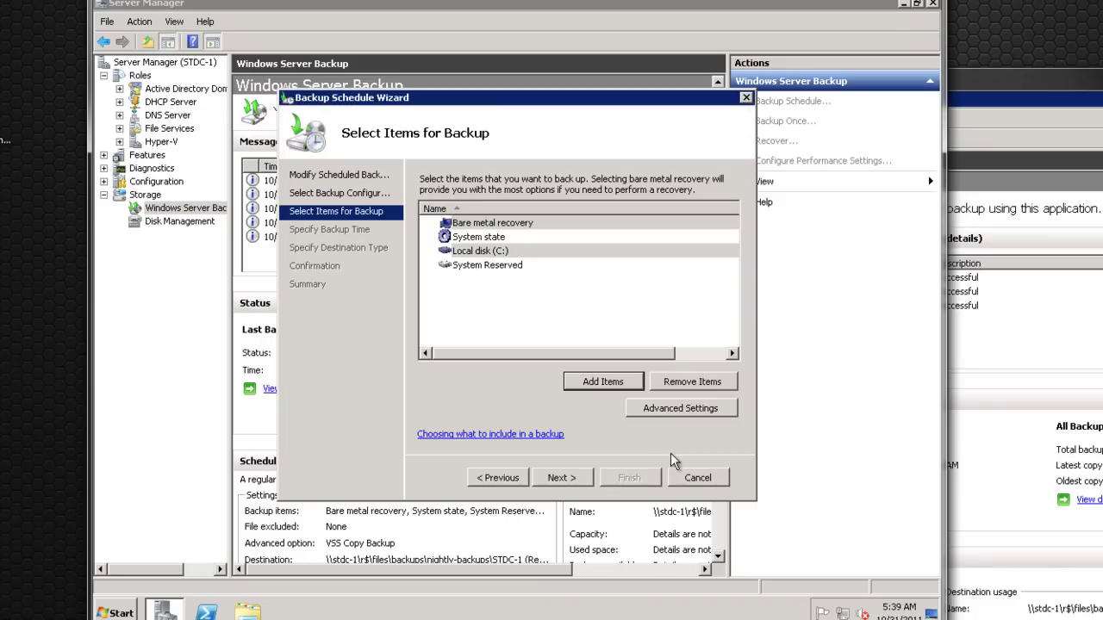
pyautogui.click(696, 478)
# Bring up stserver-1 briefly, return to the stdc-1 session, and browse to R:\files\backups on the RAID1 drive.
pyautogui.click(1034, 362)
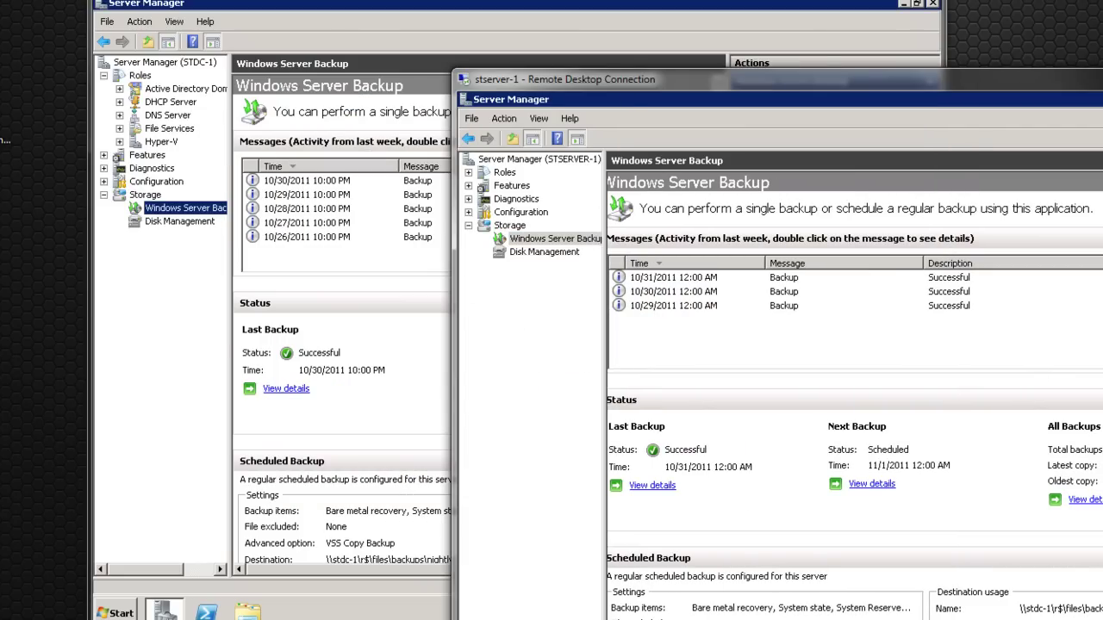
pyautogui.click(126, 476)
pyautogui.press('super')
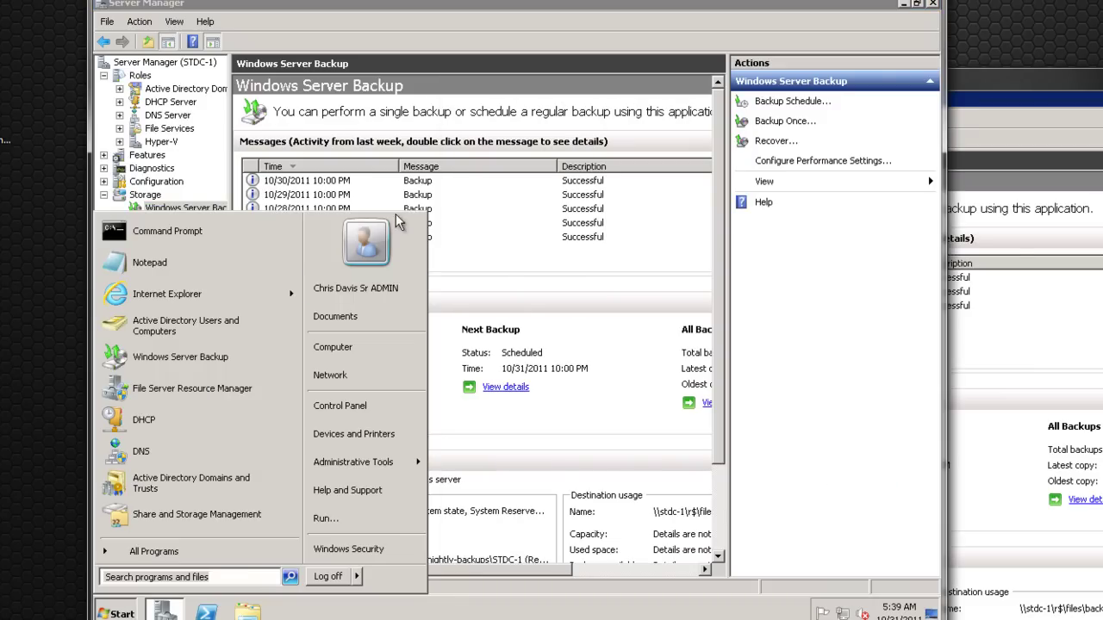
pyautogui.click(332, 346)
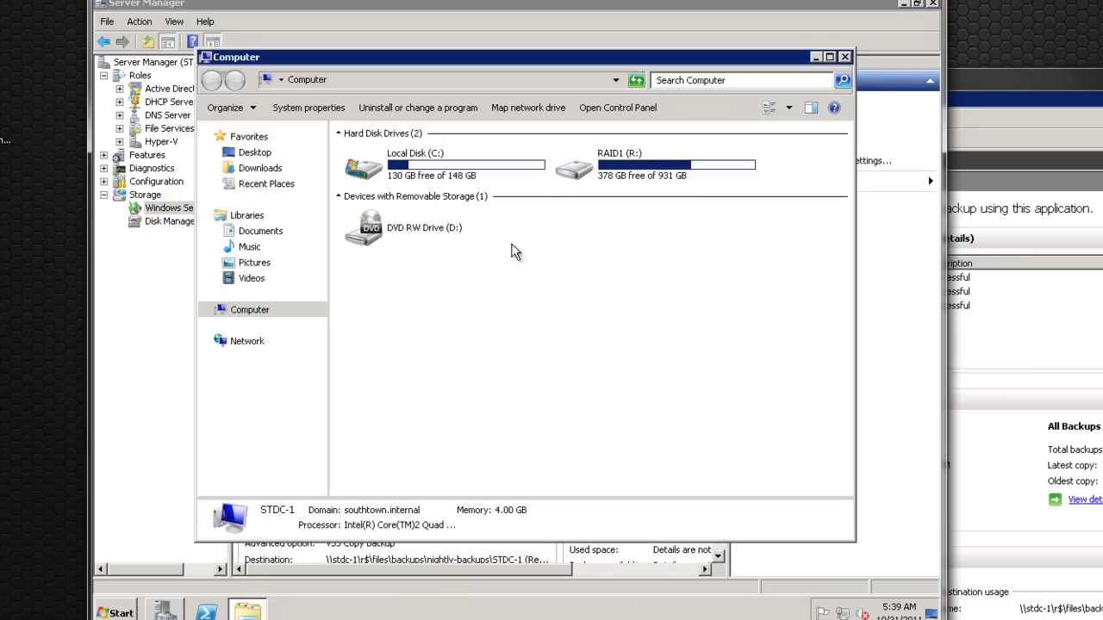
pyautogui.doubleClick(610, 172)
pyautogui.doubleClick(368, 157)
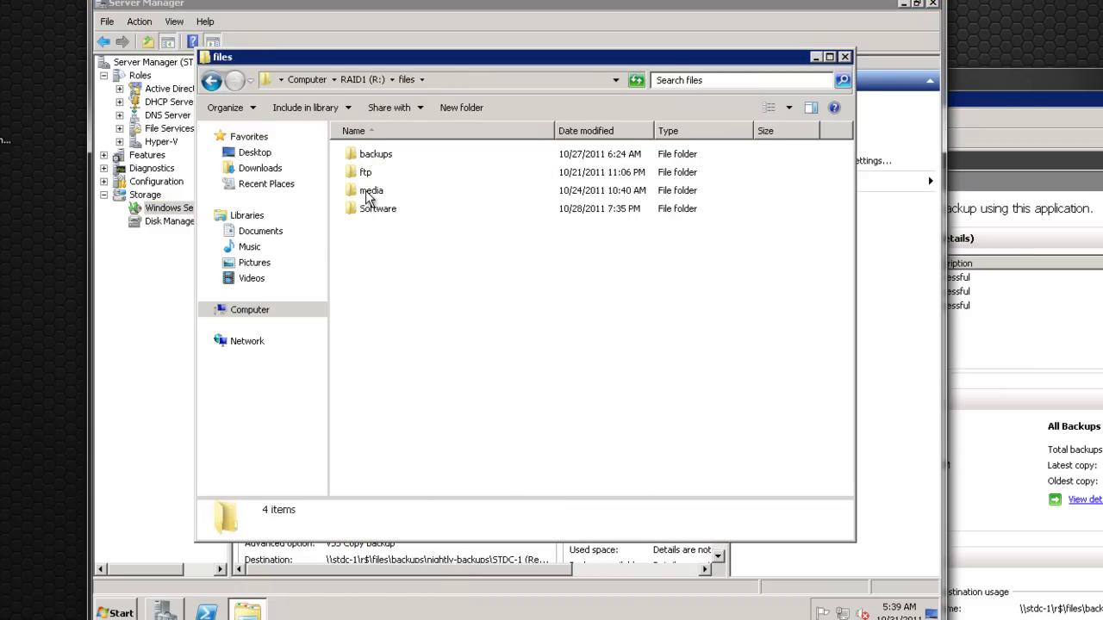
pyautogui.doubleClick(375, 154)
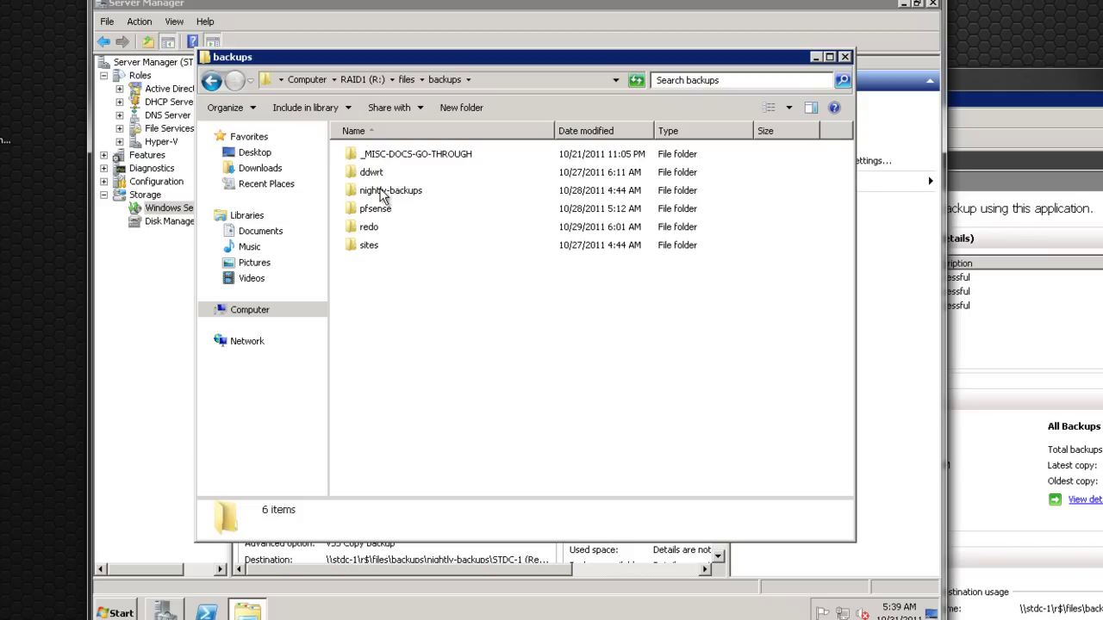
# Check the size of the nightly-backups folder in its properties, close the dialog, and dismiss the stdc-1 session's window.
pyautogui.click(379, 188)
pyautogui.rightClick(379, 188)
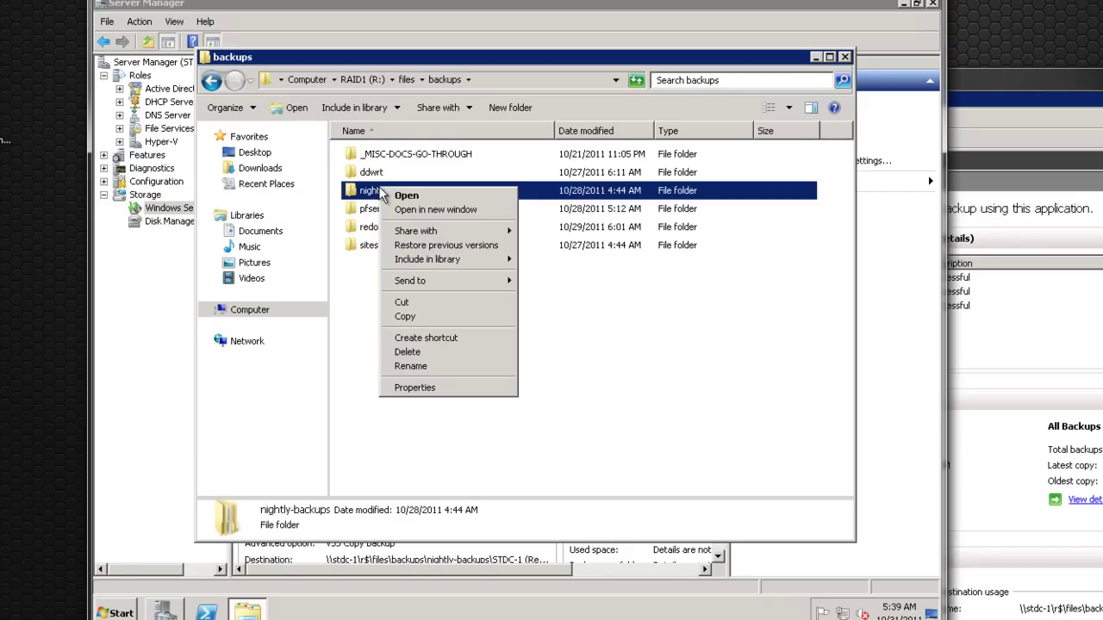
pyautogui.click(420, 389)
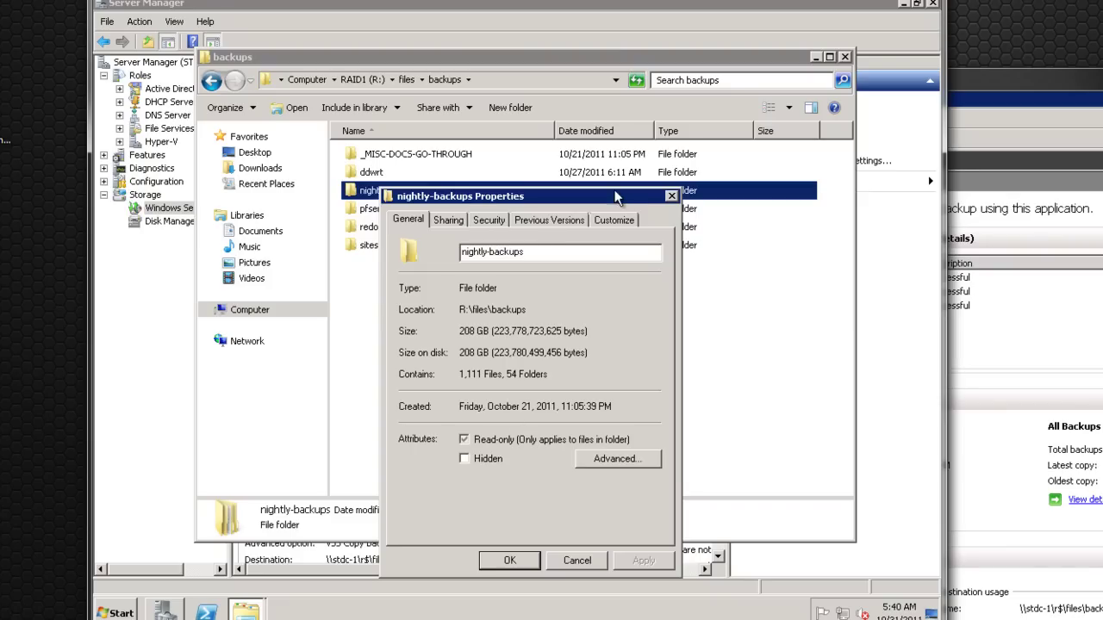
pyautogui.moveTo(614, 197); pyautogui.dragTo(607, 129)
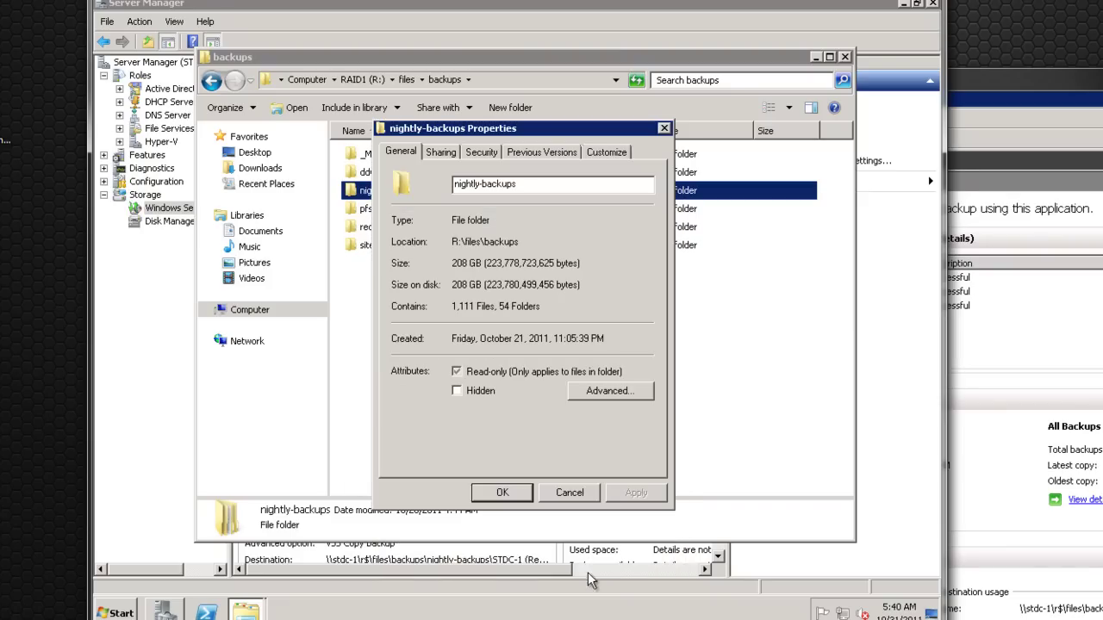
pyautogui.click(568, 491)
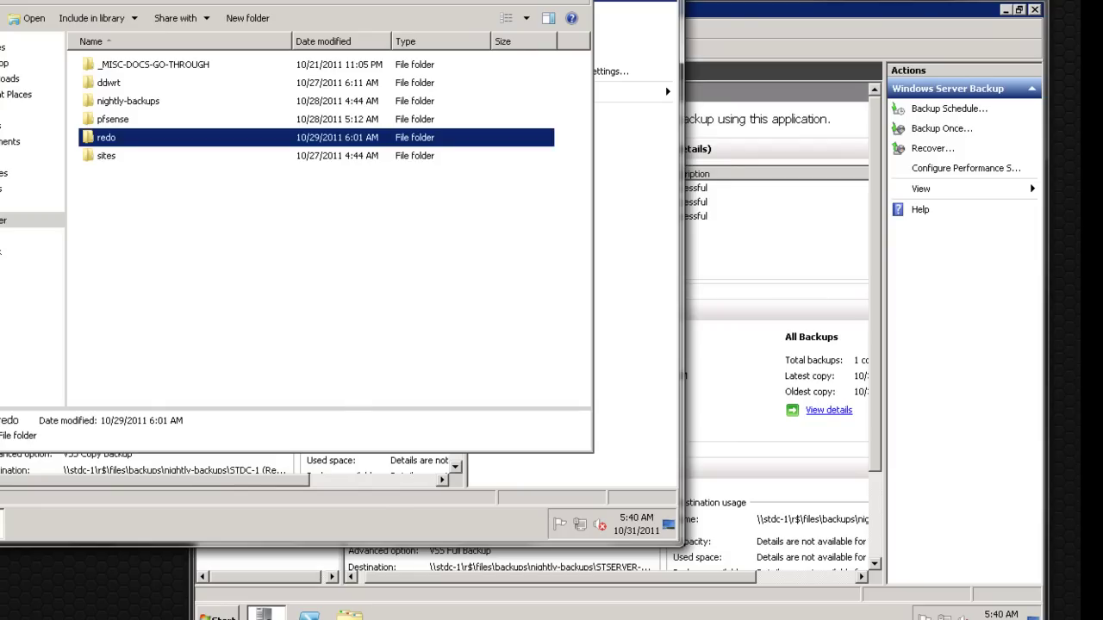
pyautogui.hotkey('alt', 'F4')
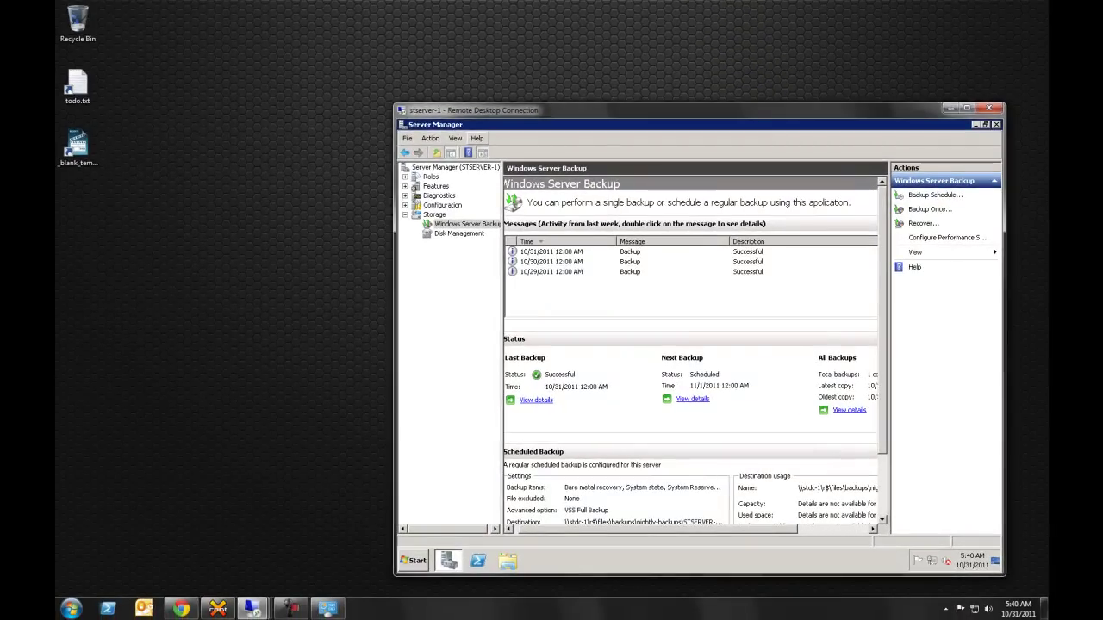
# Switch to the SouthTown Backup Procedure/Schedule page in Chrome, minimize stserver-1, review the nightly computer and data backup schedules, and minimize the browser.
pyautogui.hotkey('alt', 'Tab')
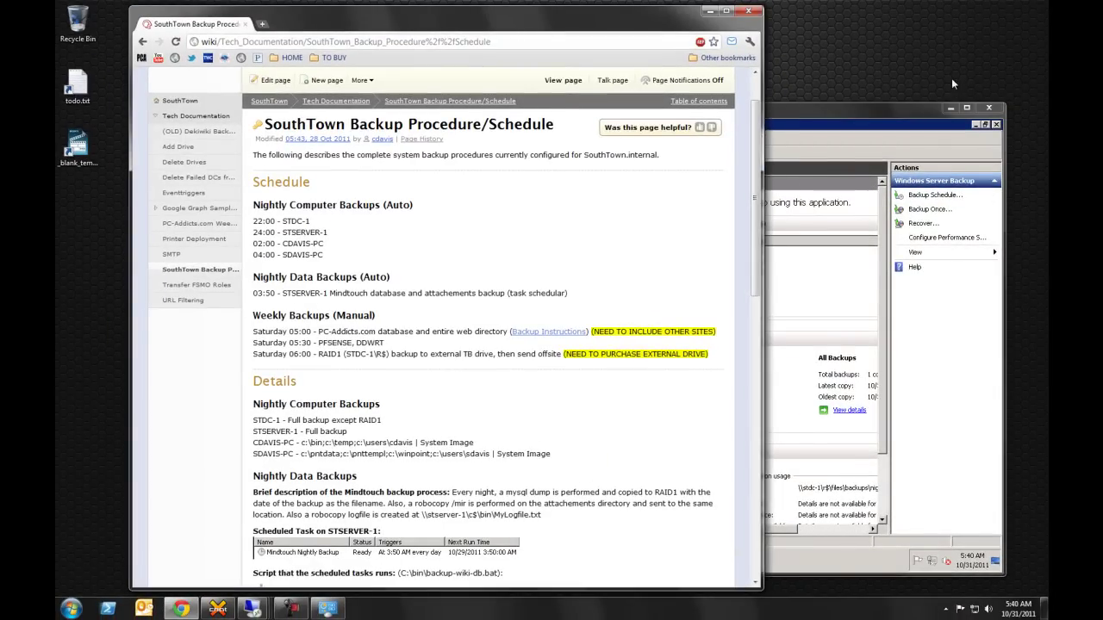
pyautogui.click(950, 108)
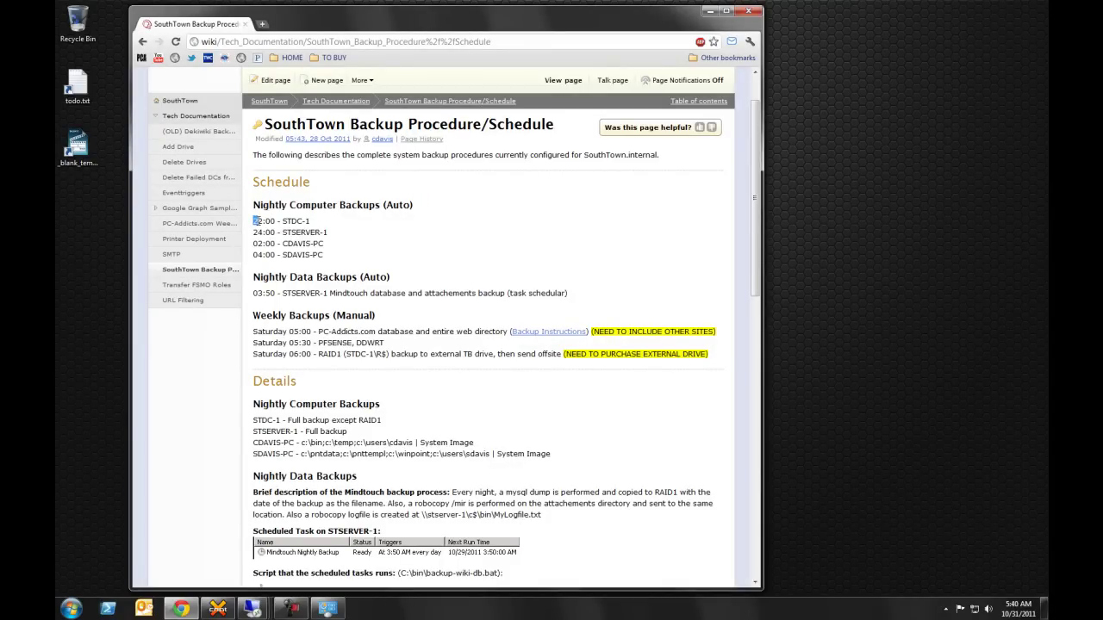
pyautogui.moveTo(257, 221); pyautogui.dragTo(323, 255)
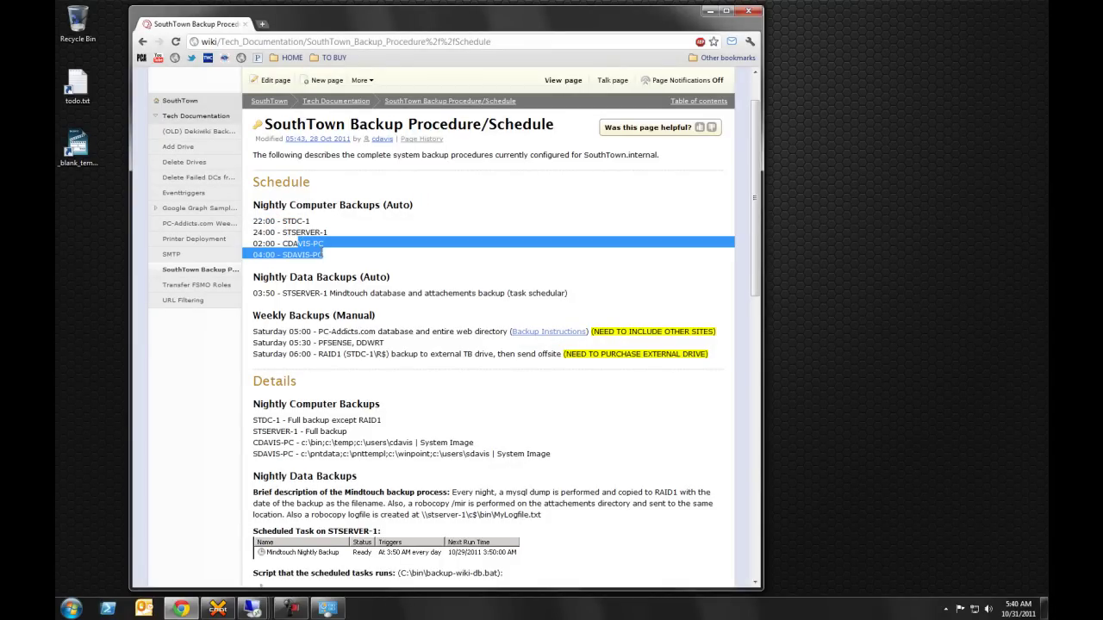
pyautogui.click(313, 259)
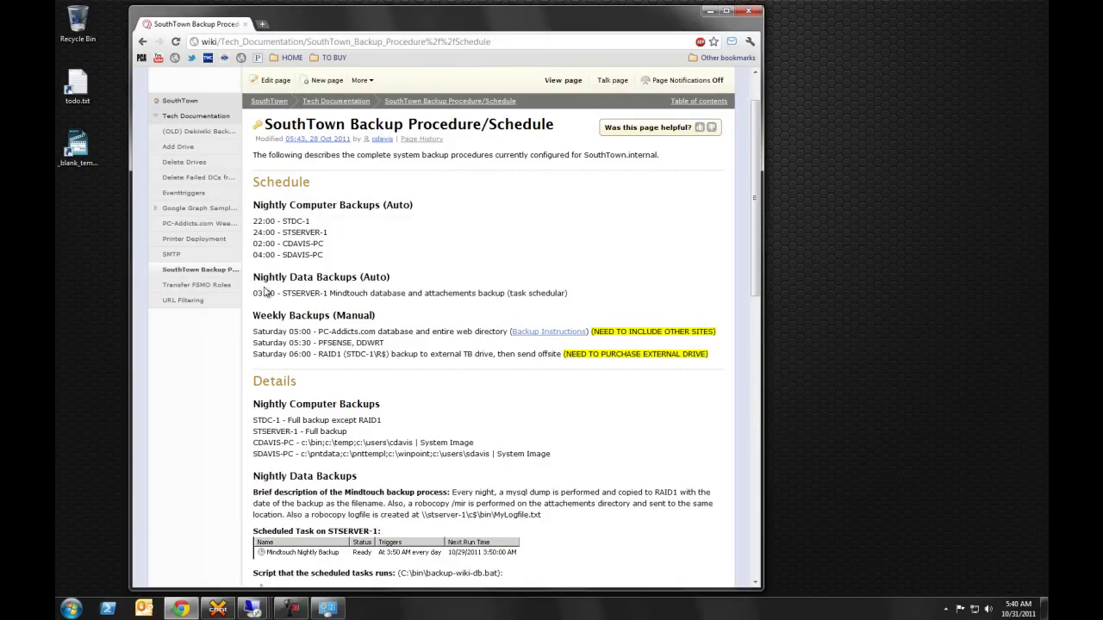
pyautogui.moveTo(255, 295); pyautogui.dragTo(576, 294)
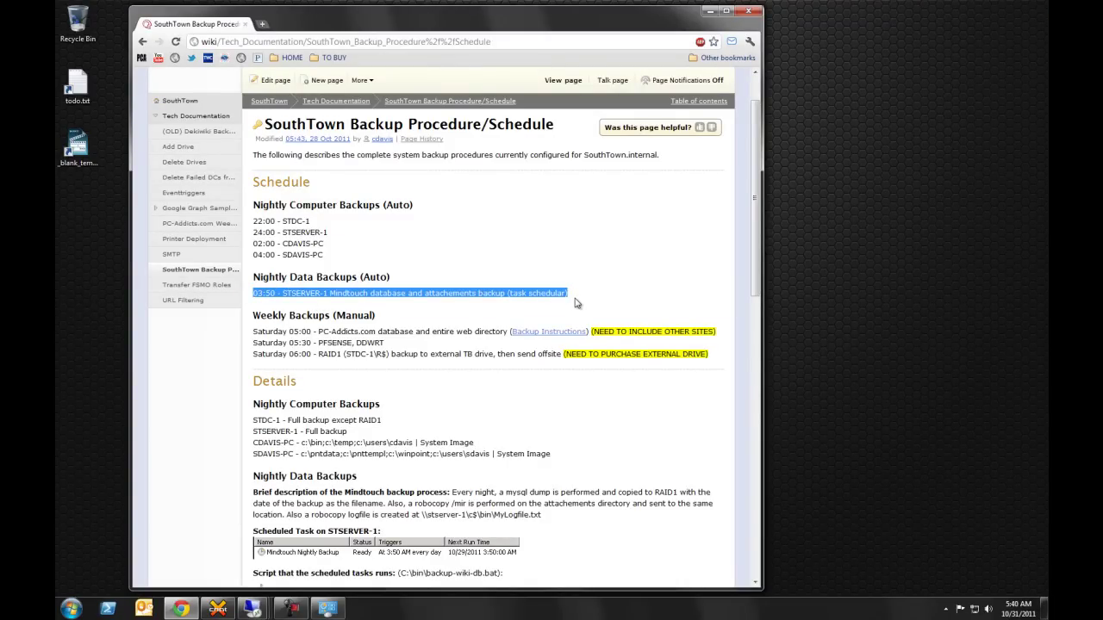
pyautogui.click(576, 294)
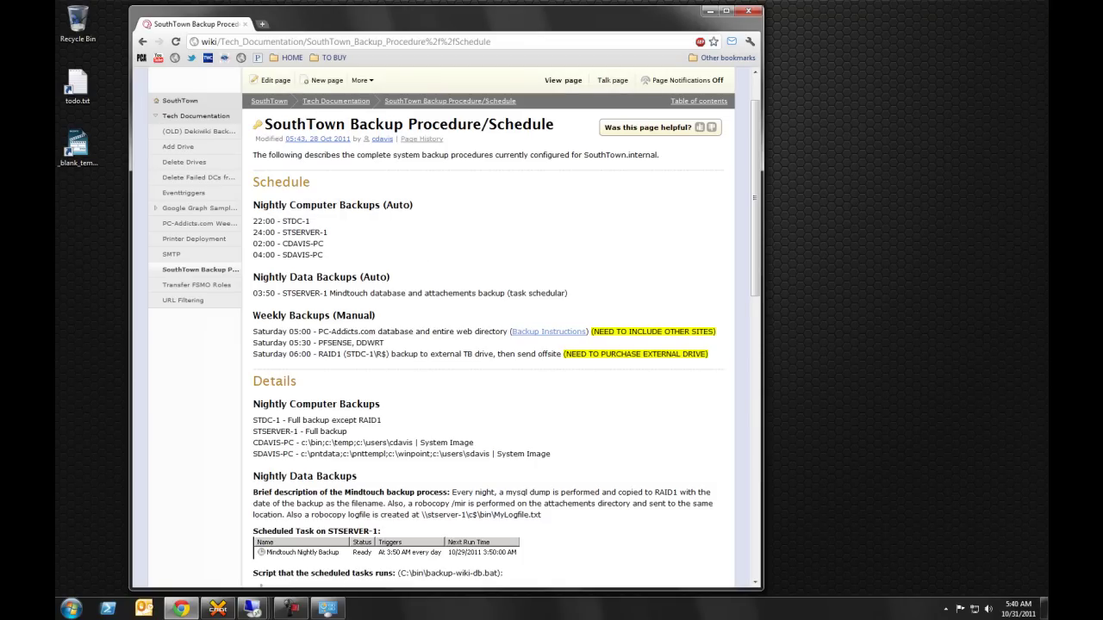
pyautogui.click(709, 12)
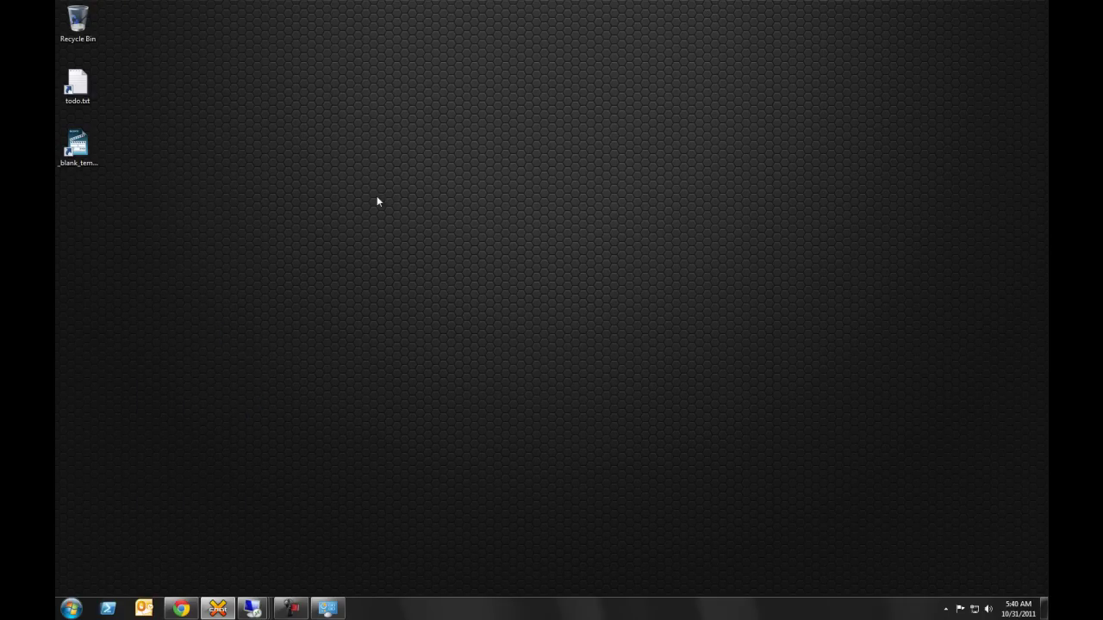